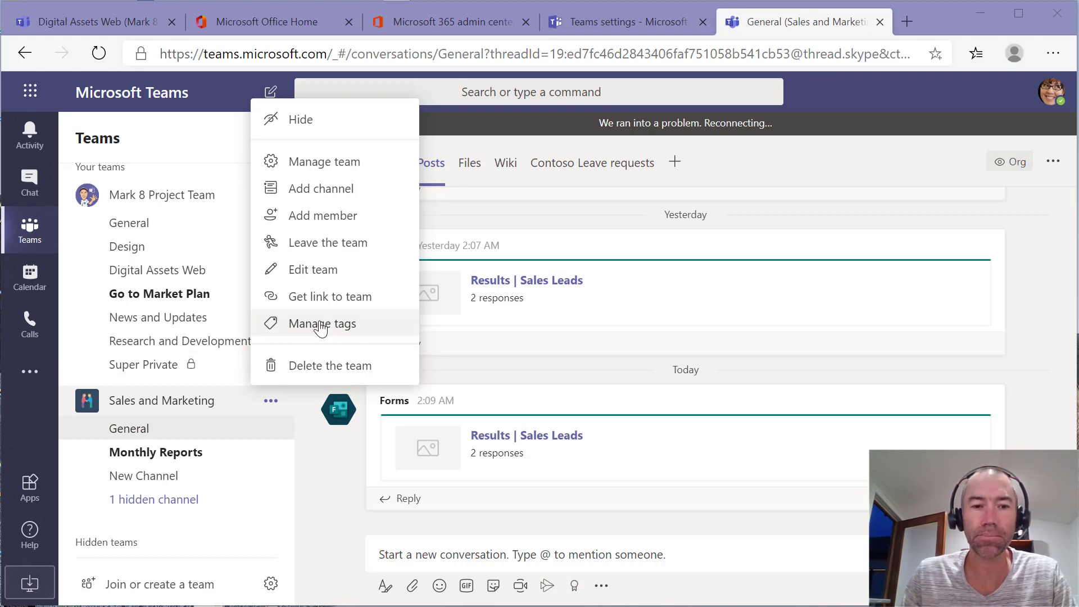
# Step: Start a new tag for the Sales and Marketing team and name it Merchandise
pyautogui.click(321, 327)
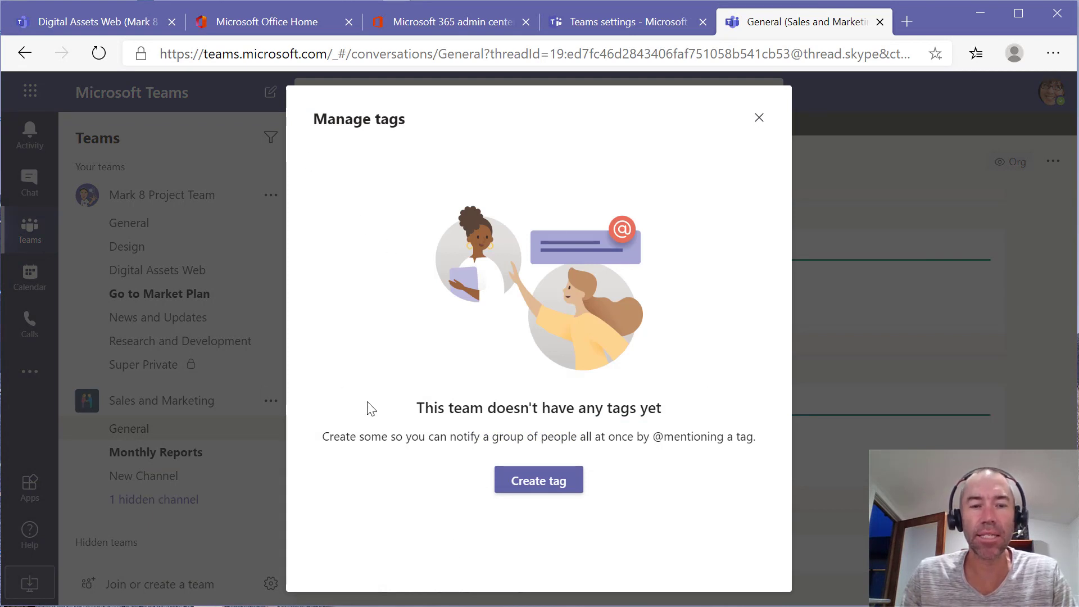
pyautogui.click(526, 482)
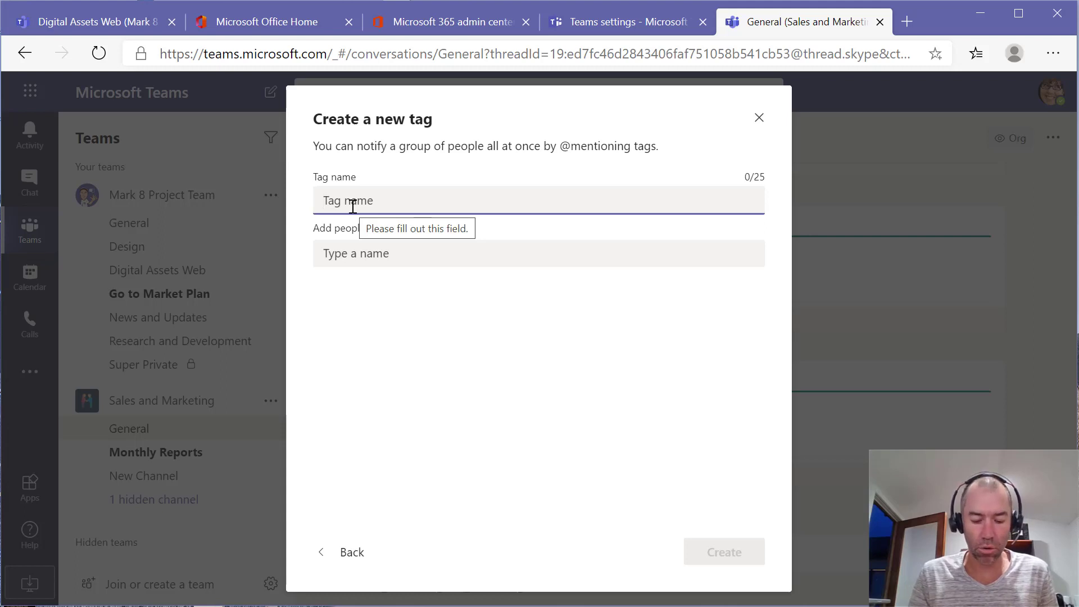
pyautogui.write('Merchandie')
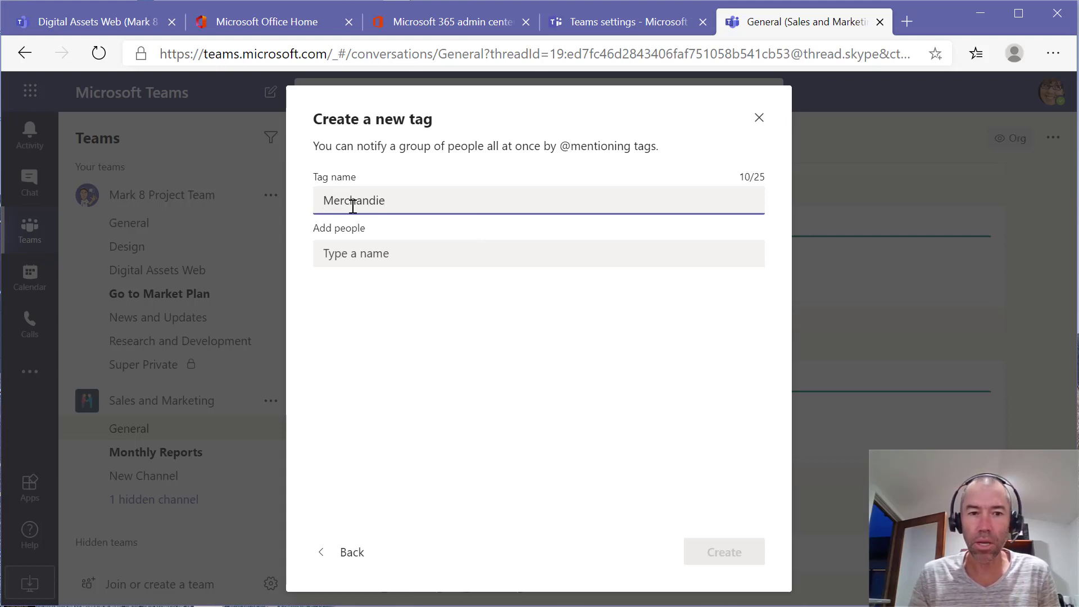
pyautogui.press('BackSpace')
pyautogui.write('se')
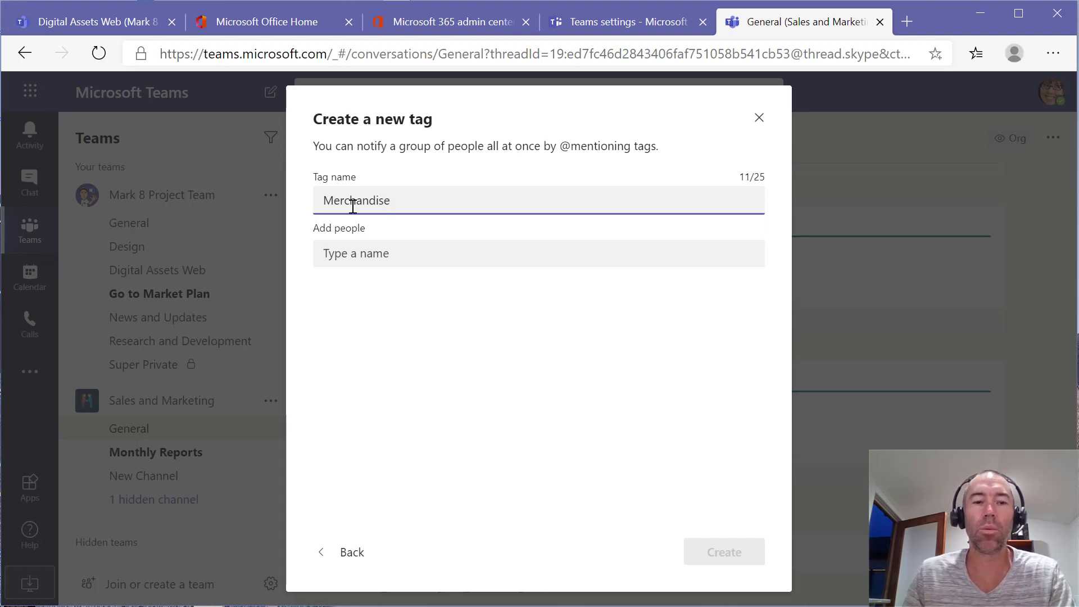
# Step: Add the Marketing Assistant and the Retail Manager to the Merchandise tag, create it, and leave tag management
pyautogui.click(413, 256)
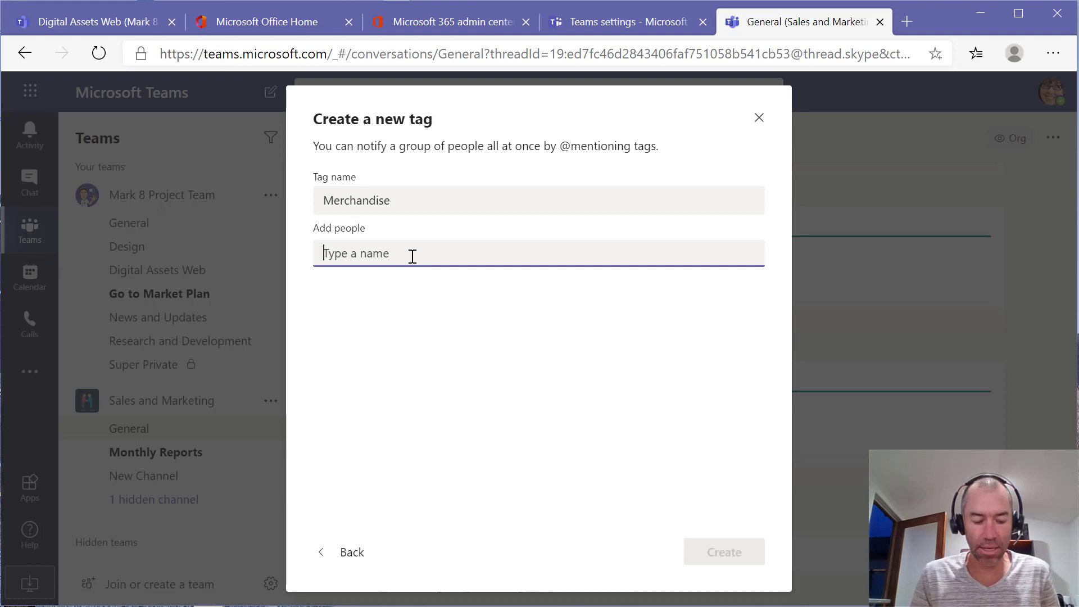
pyautogui.write('alex')
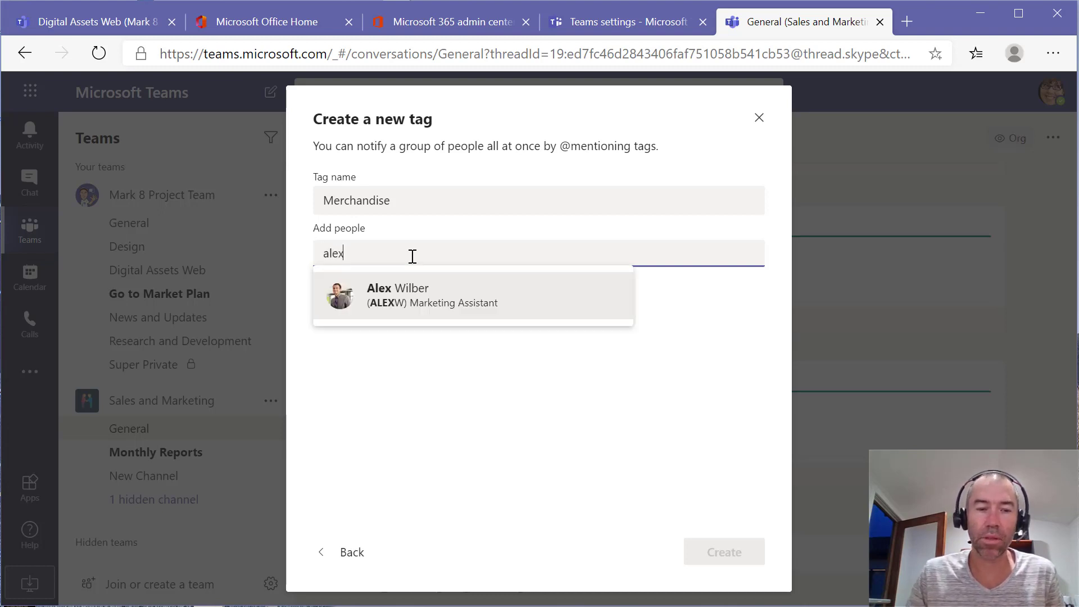
pyautogui.click(417, 308)
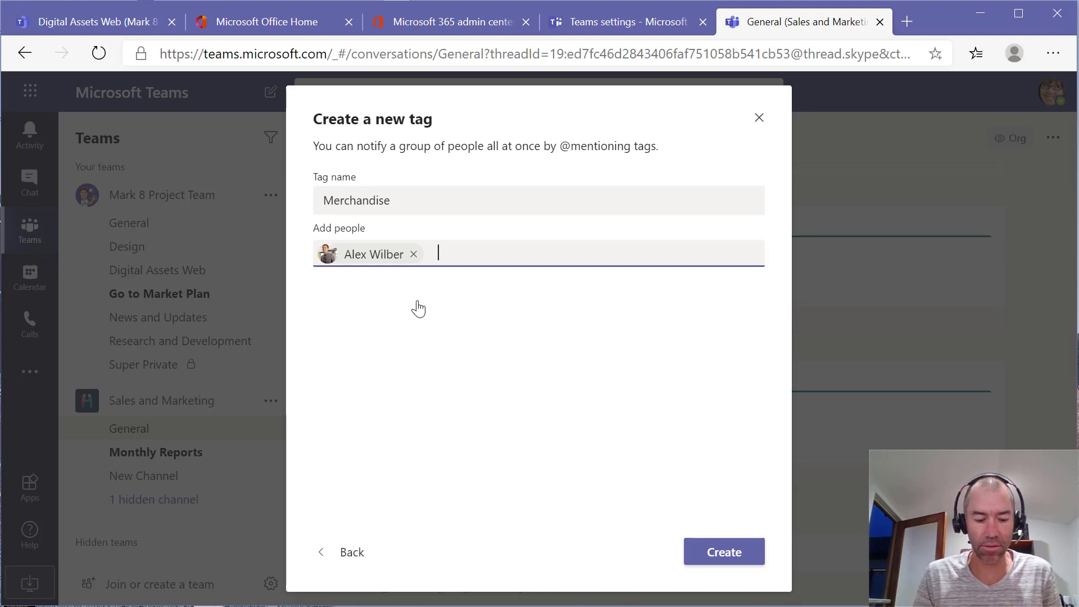
pyautogui.write('adele')
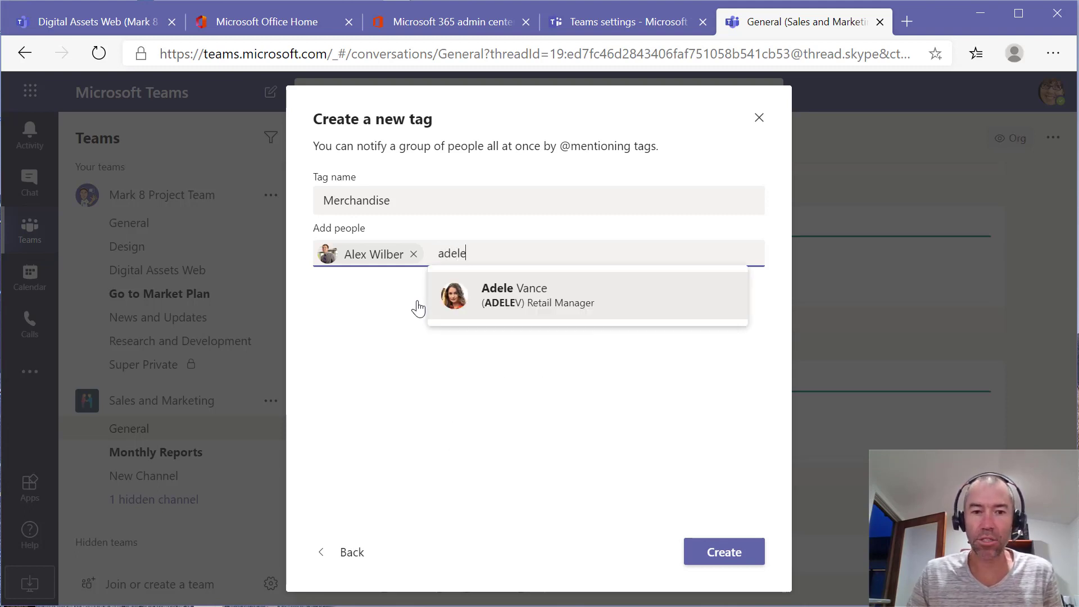
pyautogui.click(499, 292)
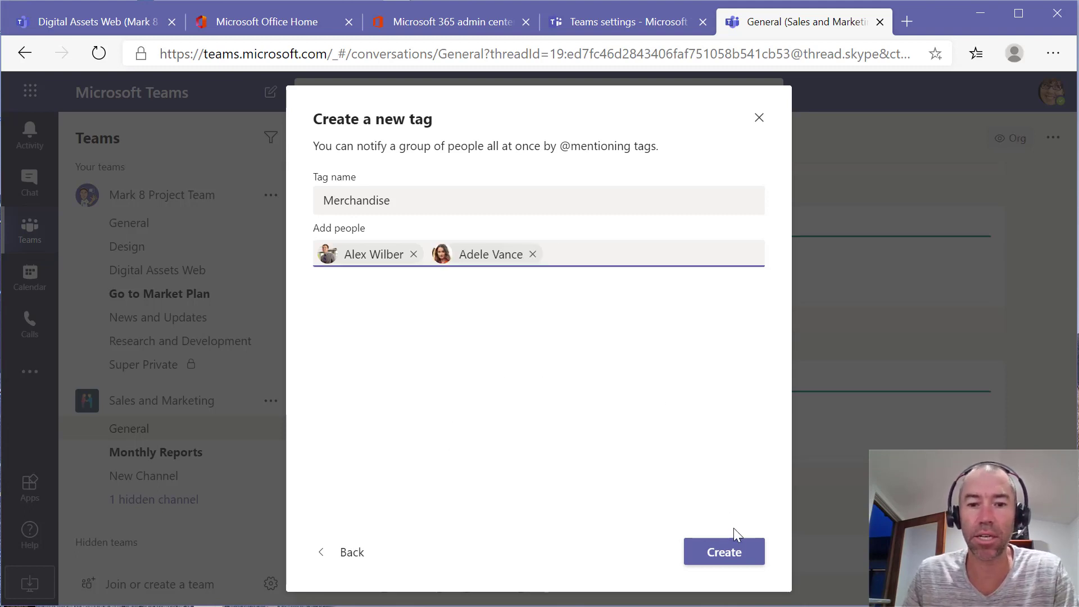
pyautogui.click(730, 557)
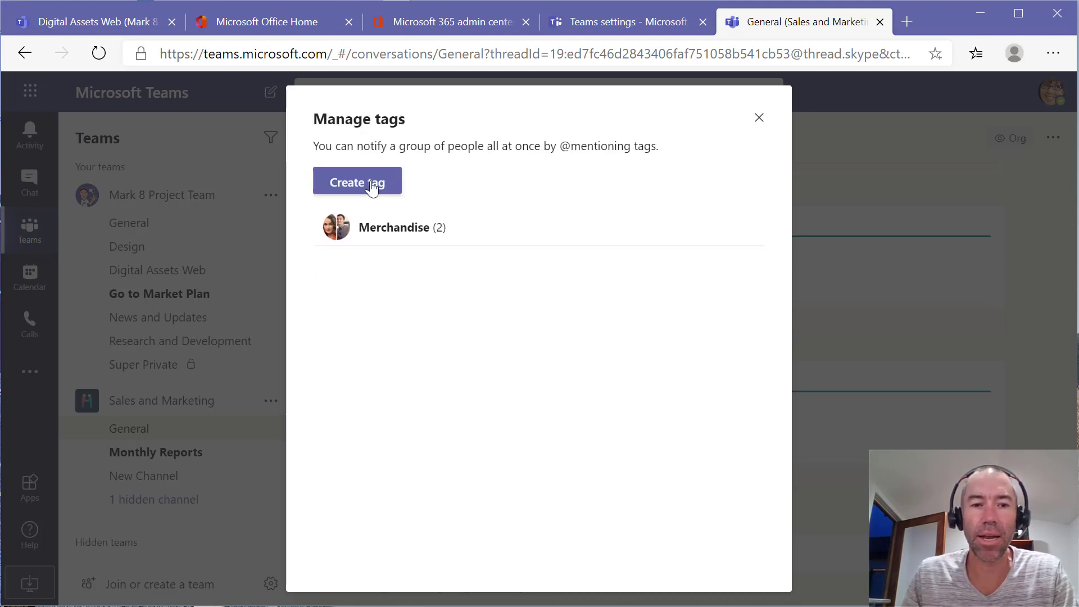
pyautogui.click(760, 118)
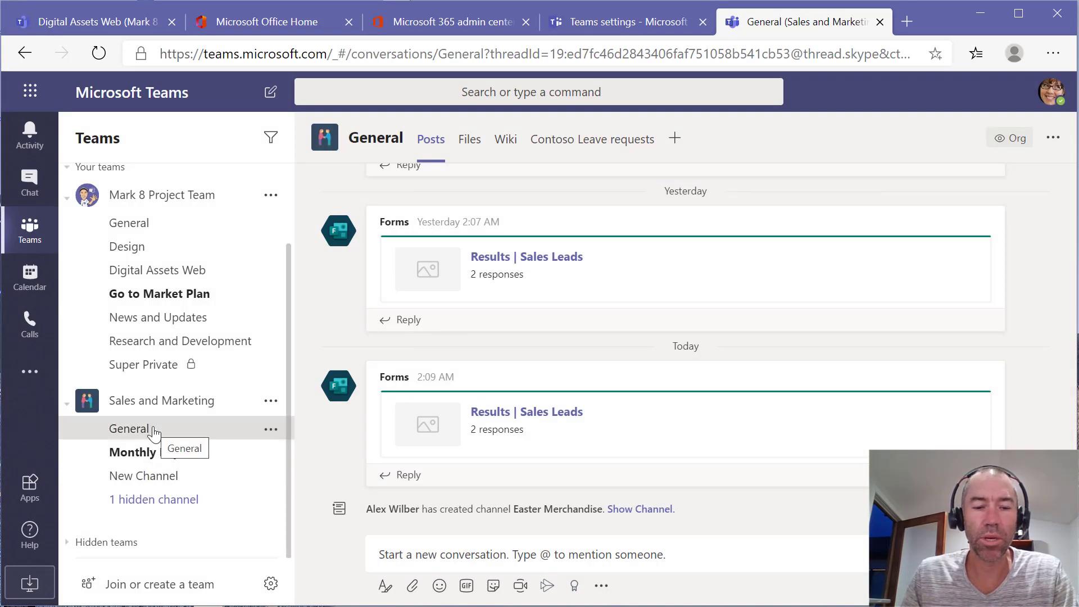
# Step: Show the hidden Easter Merchandise channel of the Sales and Marketing team and open it
pyautogui.click(162, 507)
pyautogui.moveTo(481, 518)
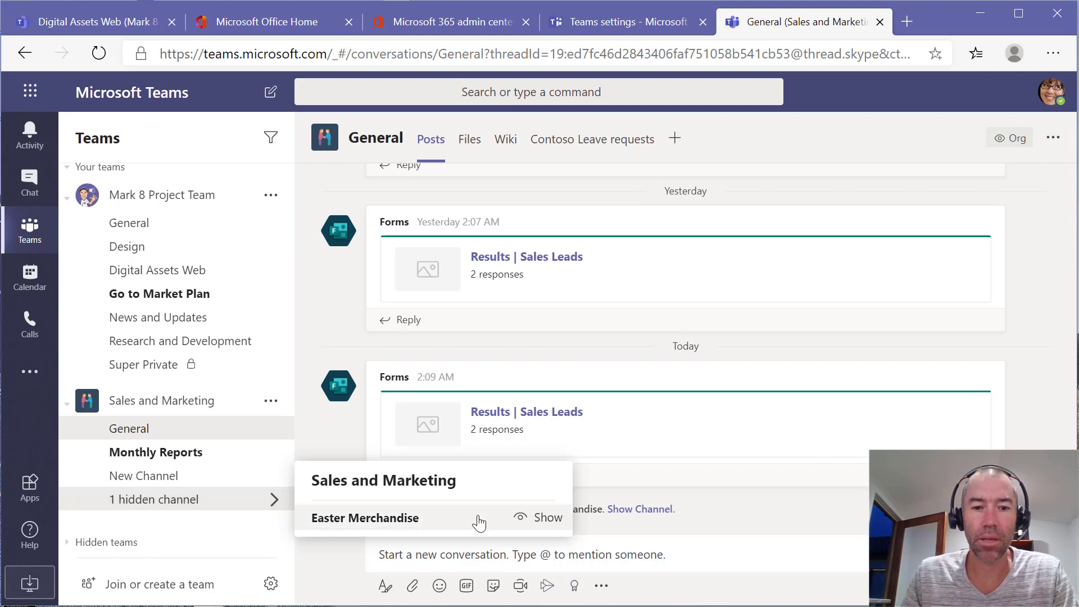
pyautogui.click(537, 518)
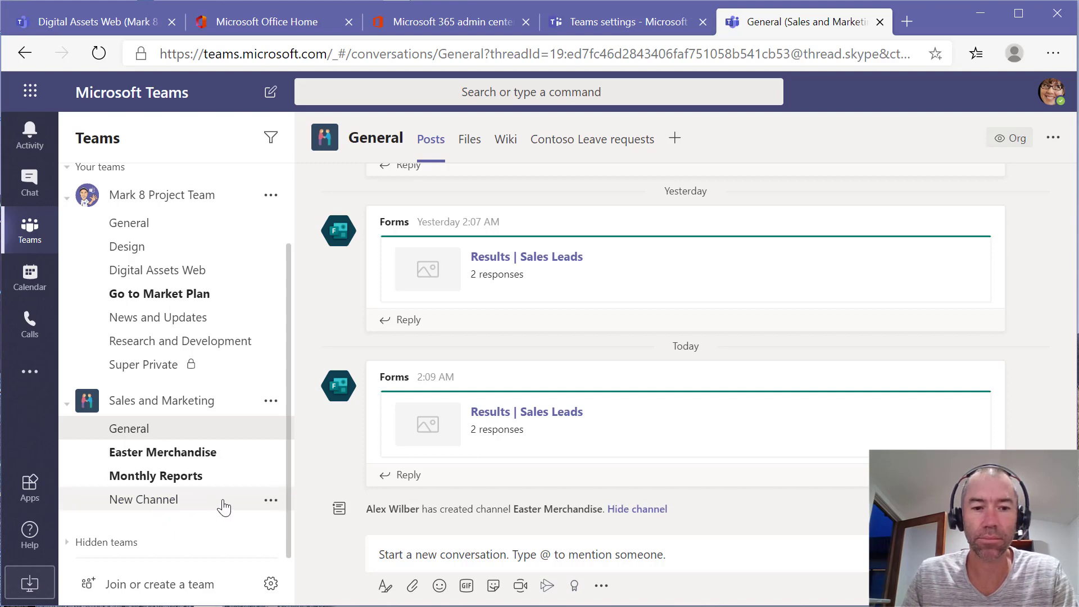
pyautogui.click(204, 451)
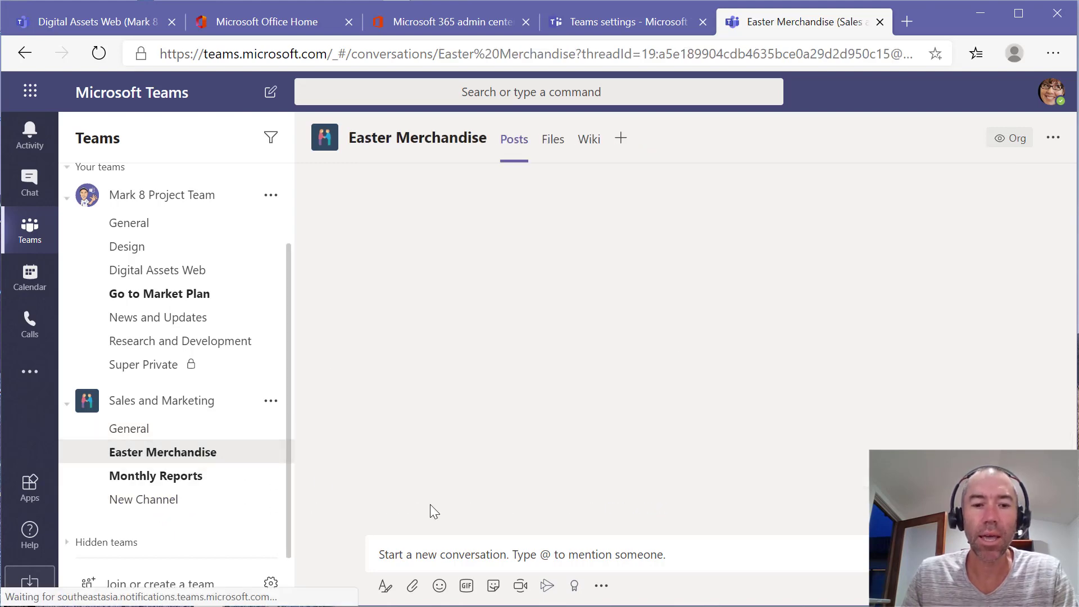
# Step: Post a message in Easter Merchandise that mentions the Merchandise tag, followed by "please review design one"
pyautogui.click(444, 553)
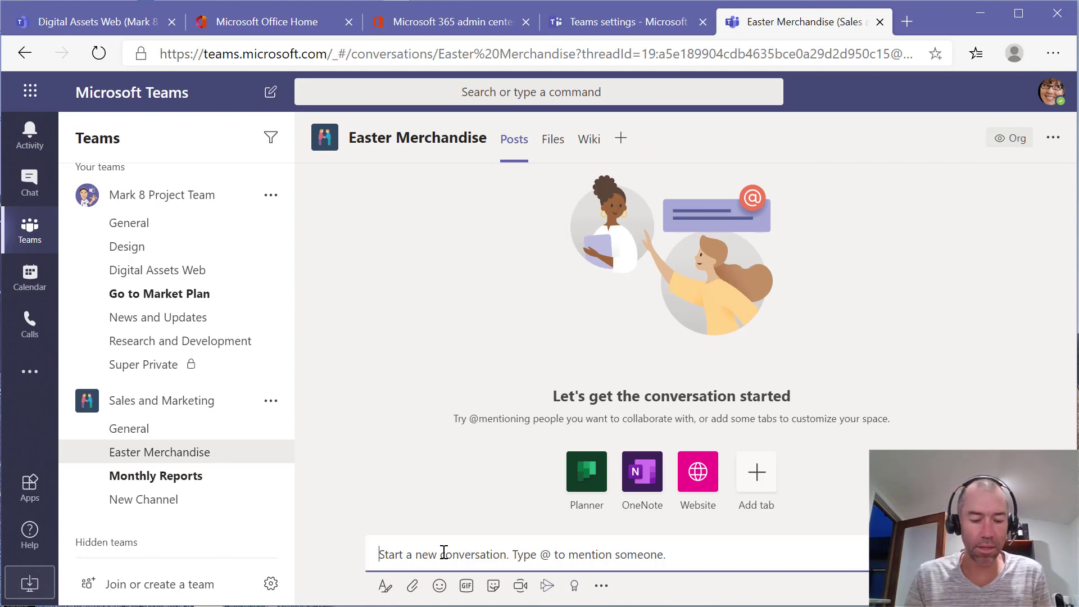
pyautogui.write('@')
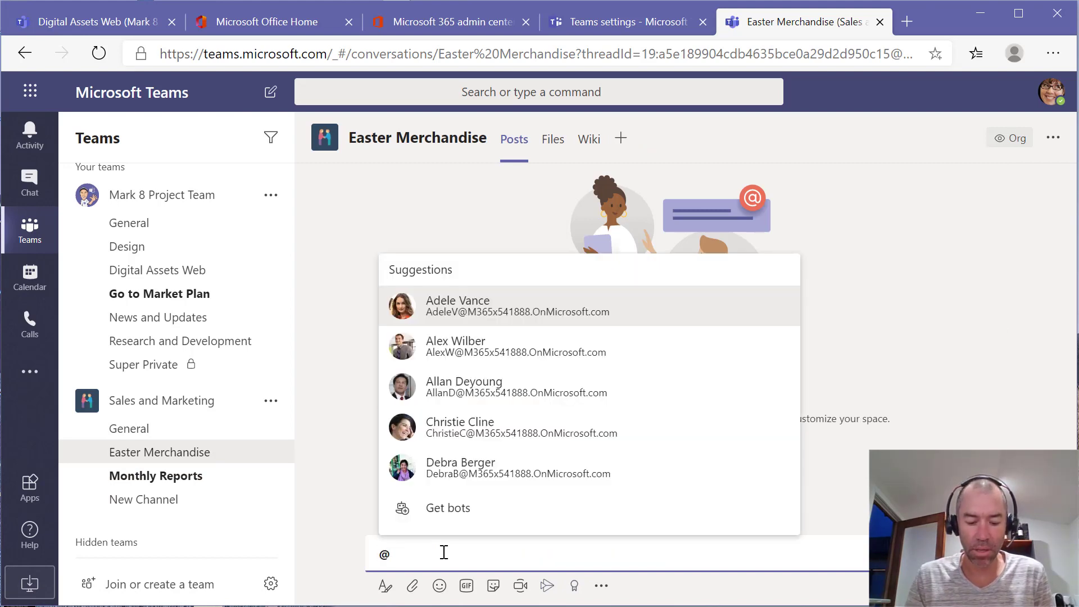
pyautogui.write('merch')
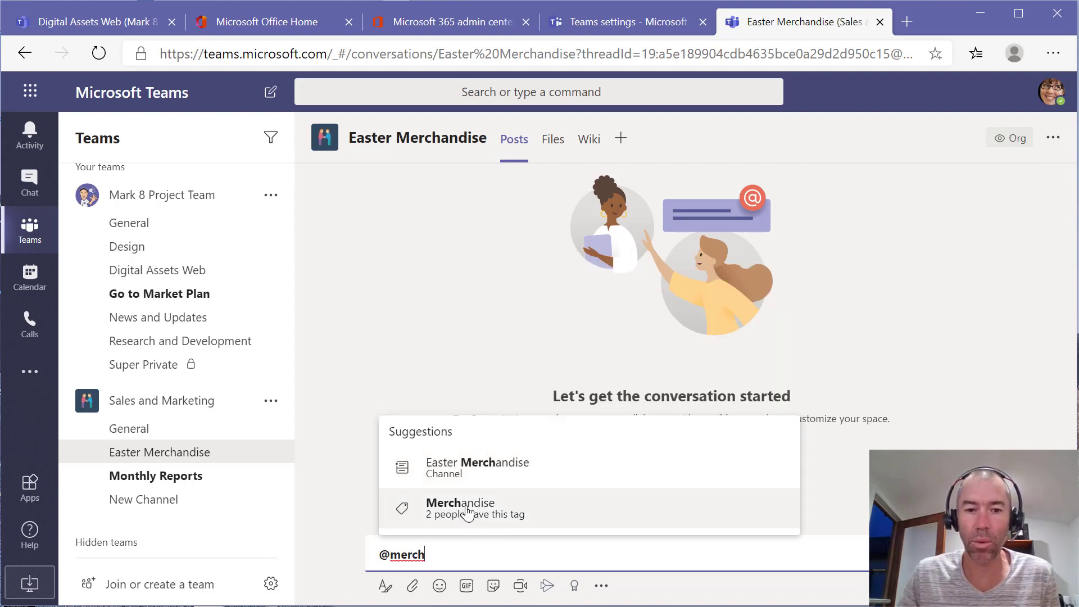
pyautogui.click(467, 510)
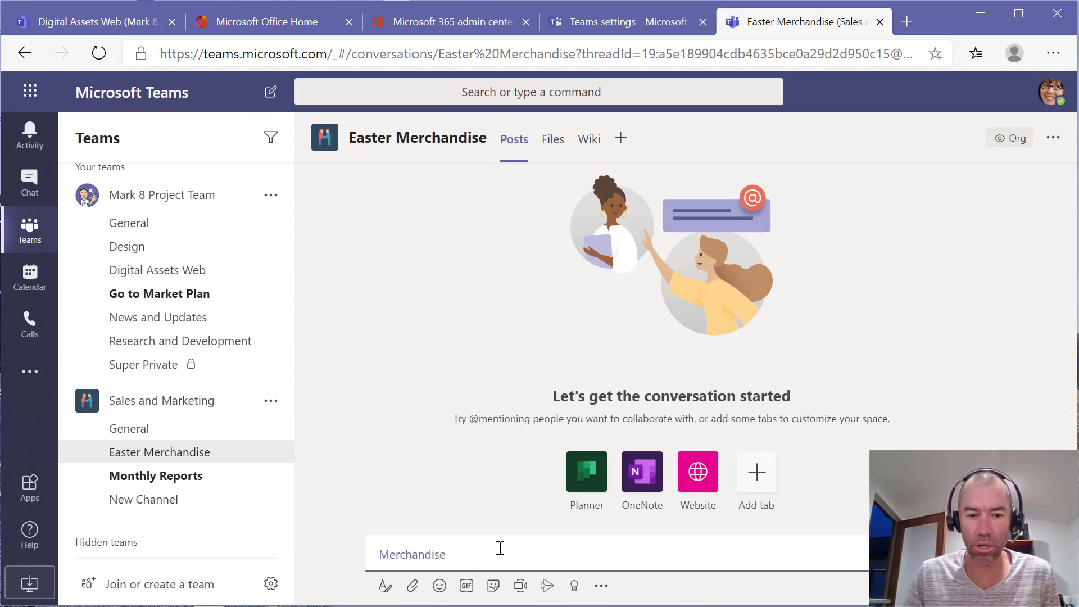
pyautogui.write('pleas')
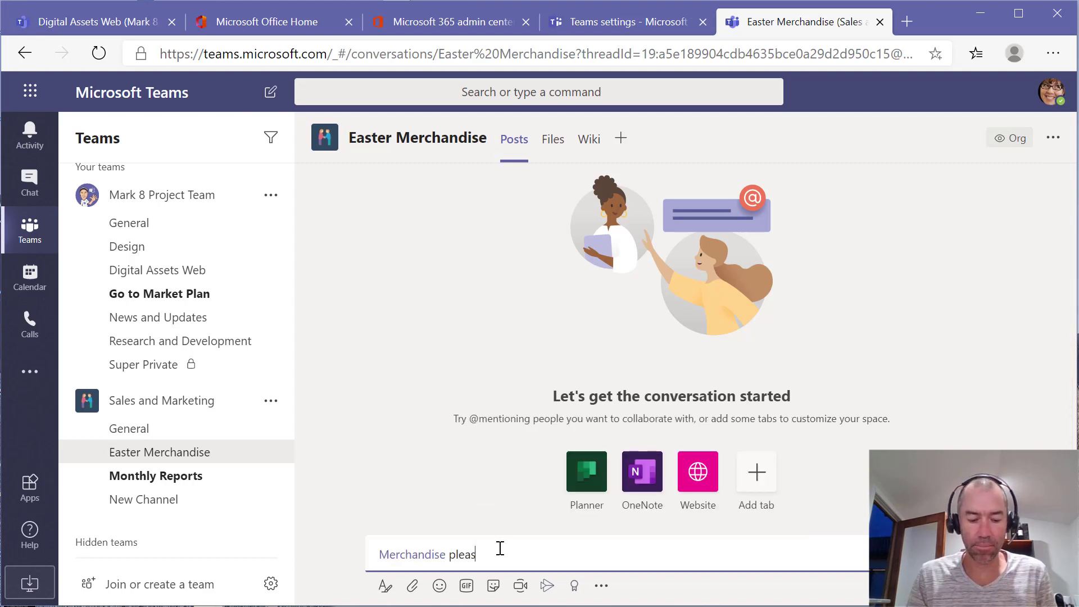
pyautogui.write('e review design')
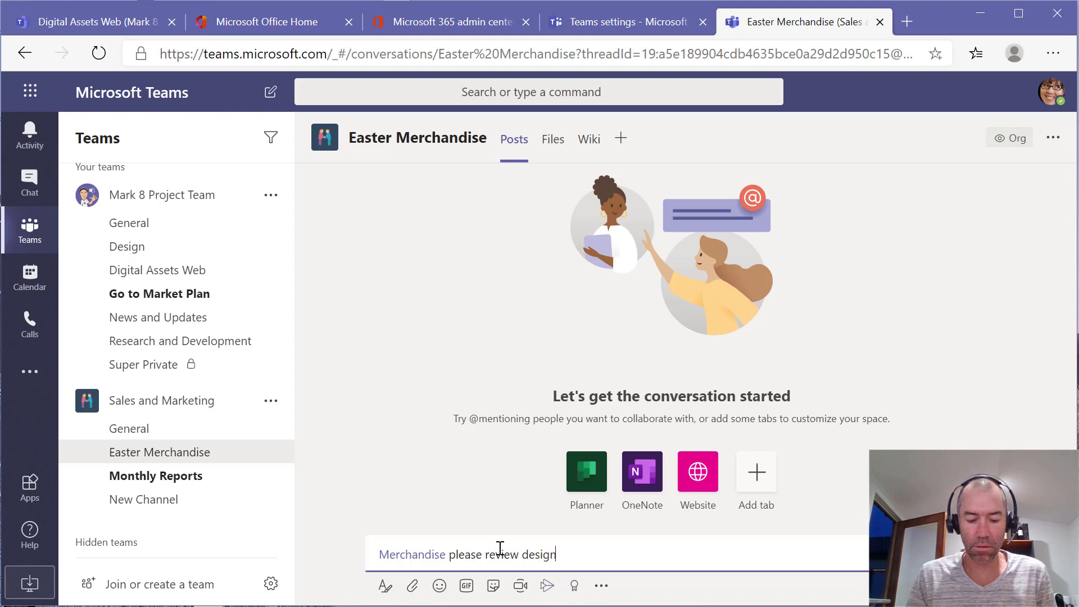
pyautogui.write(' one')
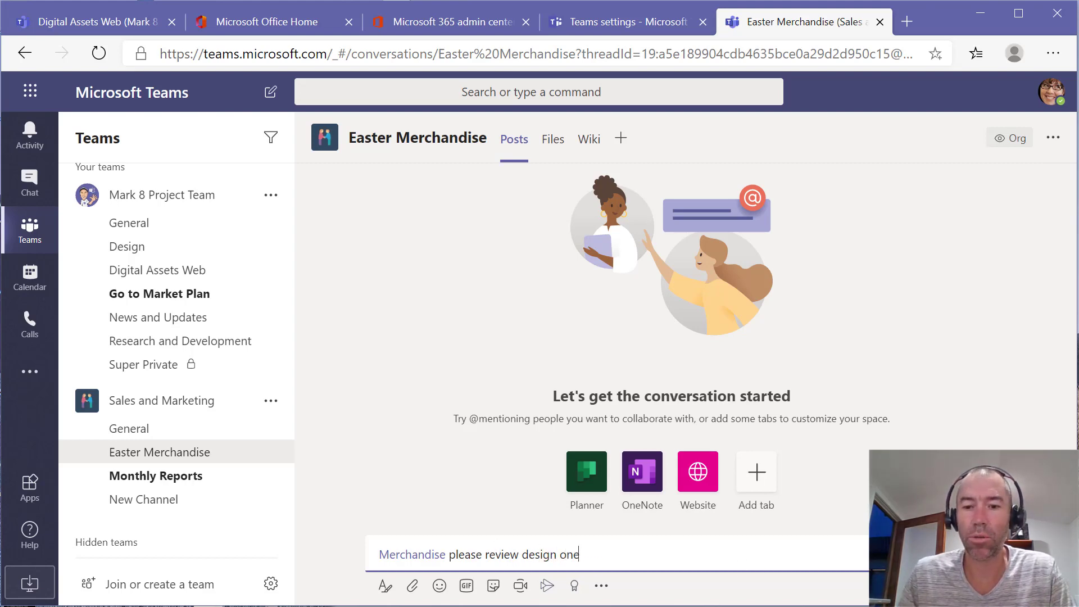
pyautogui.press('Return')
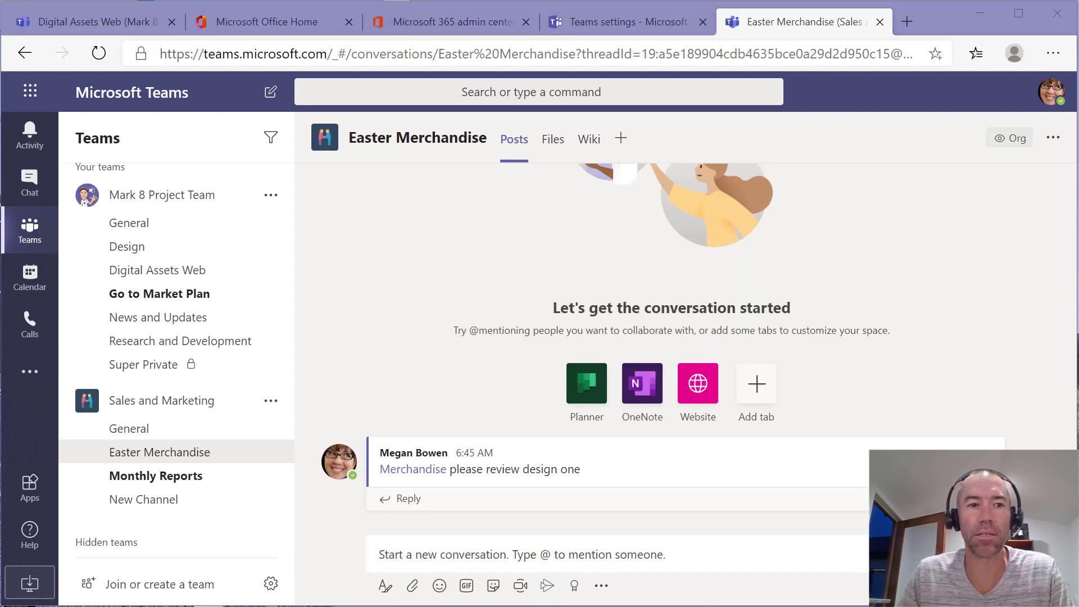
# Step: Bring forward and enlarge the Marketing Assistant's Teams window, and inspect the Merchandise tag mention in the Easter Merchandise post
pyautogui.moveTo(1078, 36); pyautogui.dragTo(646, 46)
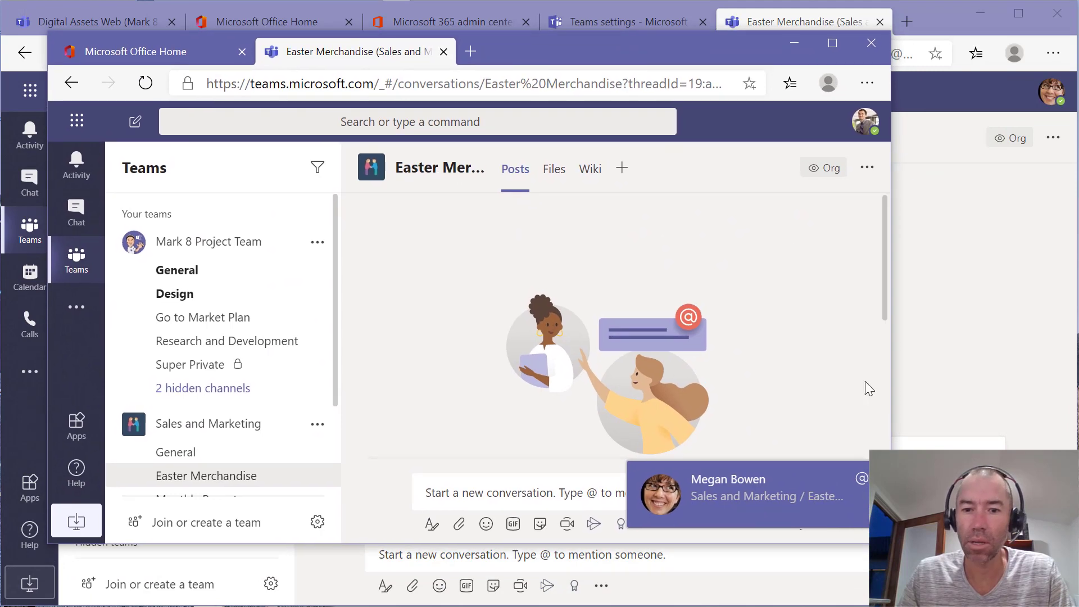
pyautogui.click(864, 480)
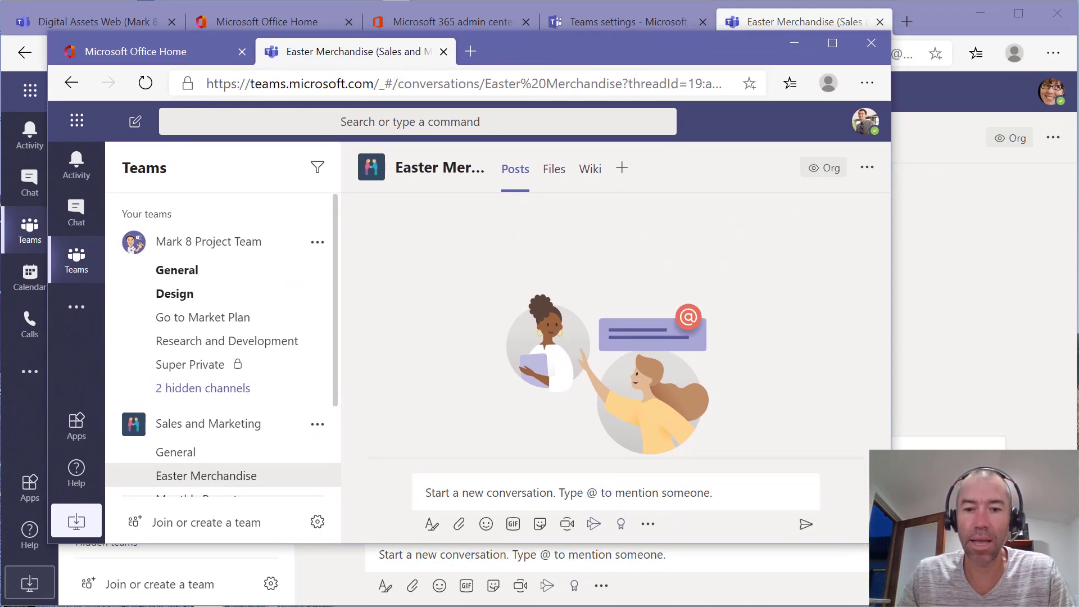
pyautogui.moveTo(891, 544); pyautogui.dragTo(999, 595)
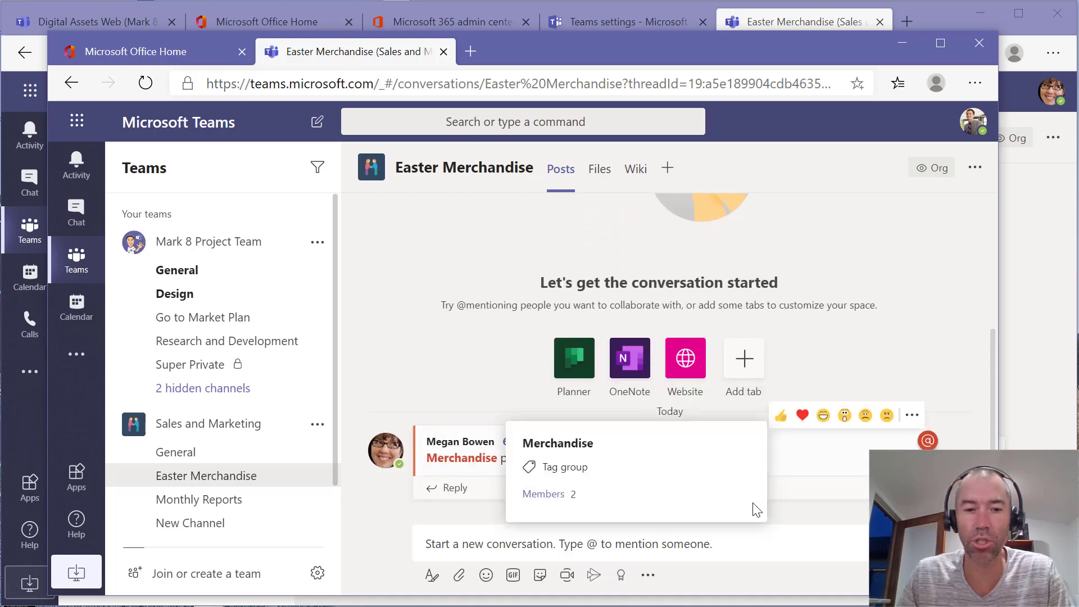
pyautogui.moveTo(483, 467)
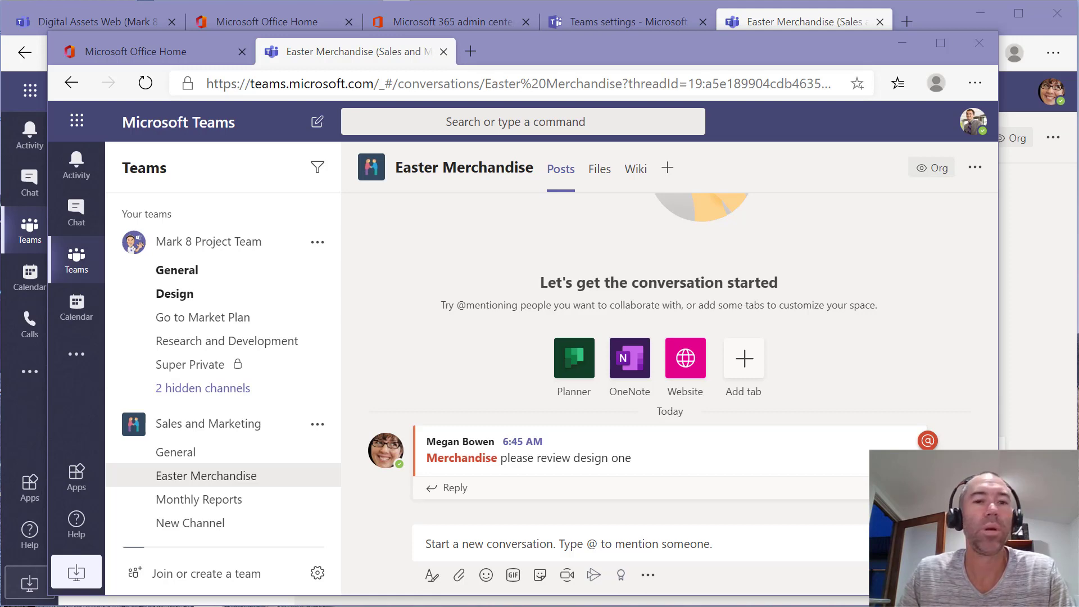
# Step: Bring forward the Retail Manager's Teams window to check the Easter Merchandise post there, and minimise it
pyautogui.moveTo(1078, 23); pyautogui.dragTo(251, 24)
pyautogui.moveTo(61, 9); pyautogui.dragTo(158, 160)
pyautogui.moveTo(649, 171); pyautogui.dragTo(578, 34)
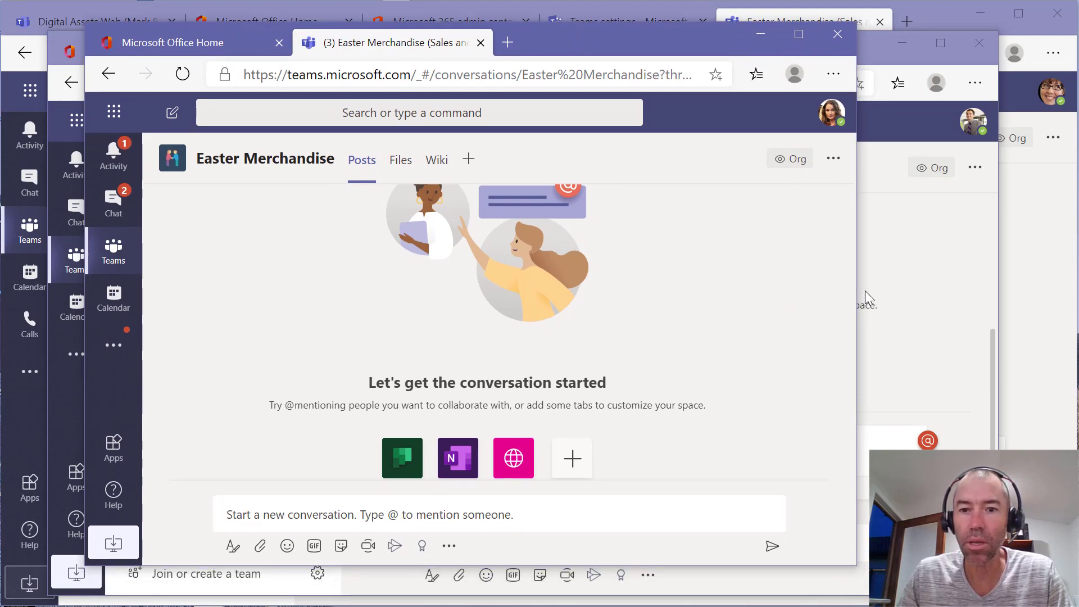
pyautogui.moveTo(855, 314); pyautogui.dragTo(858, 410)
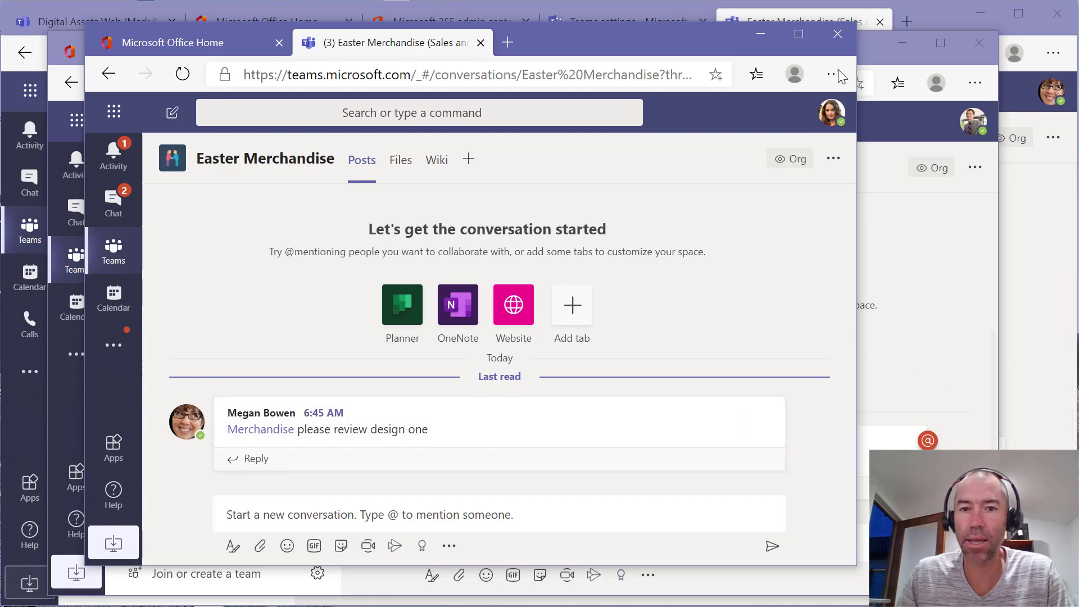
pyautogui.click(756, 29)
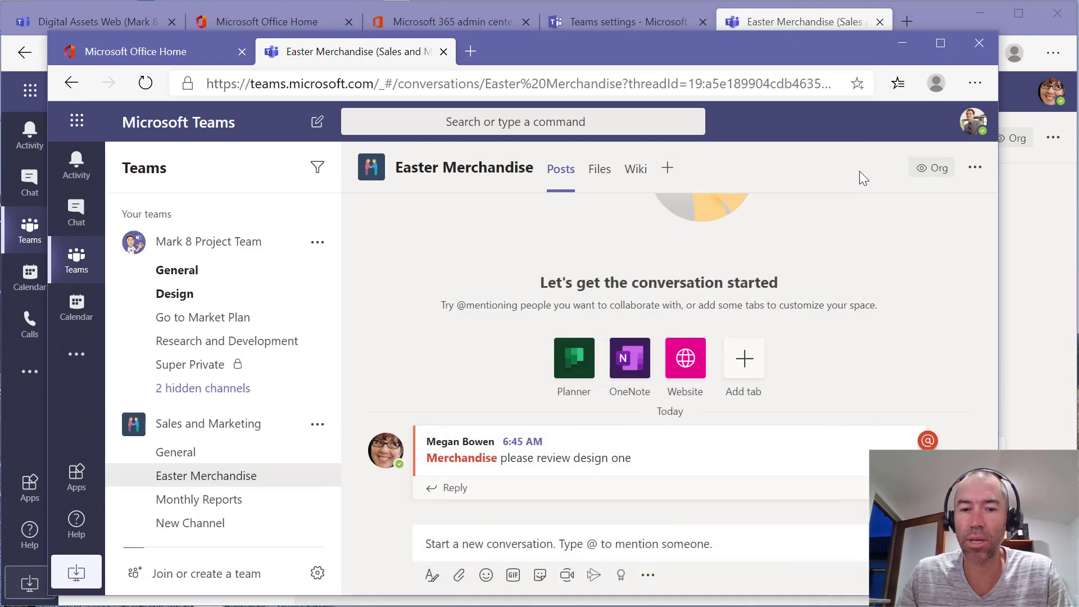
# Step: Return to the team owner's Teams window and open the General channel of the Sales and Marketing team
pyautogui.click(1037, 314)
pyautogui.click(462, 555)
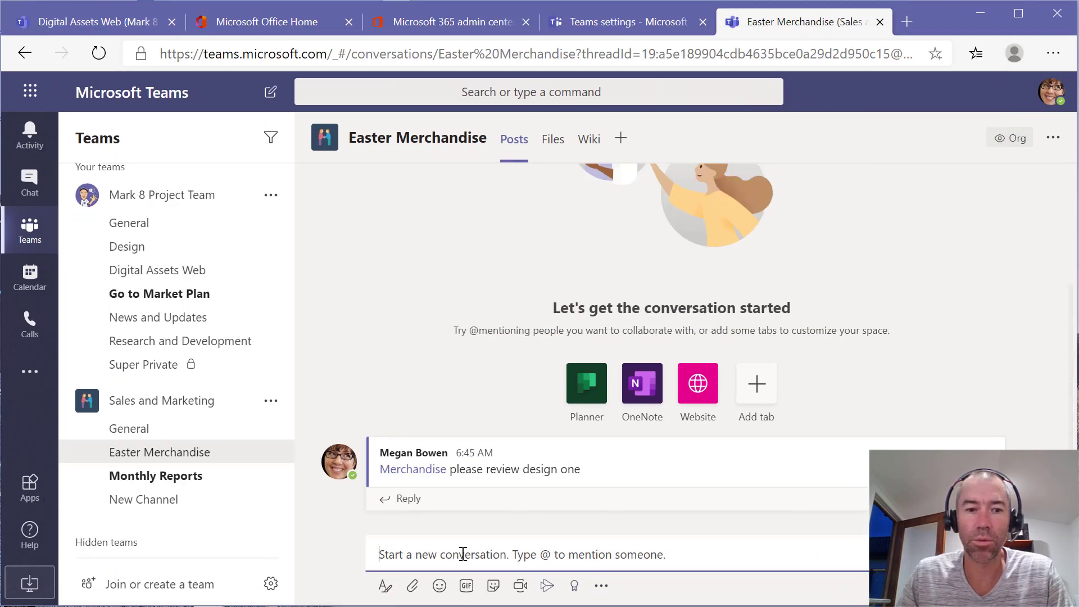
pyautogui.click(149, 431)
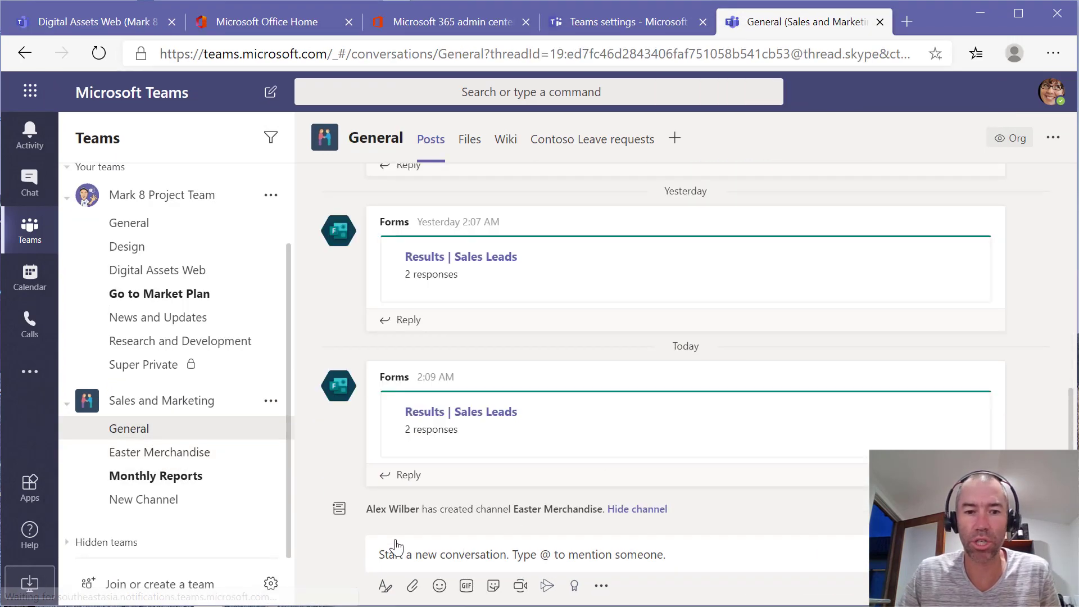
# Step: Post a message in General that mentions the Merchandise tag, followed by "hey there, can we please release v1 for review"
pyautogui.click(428, 555)
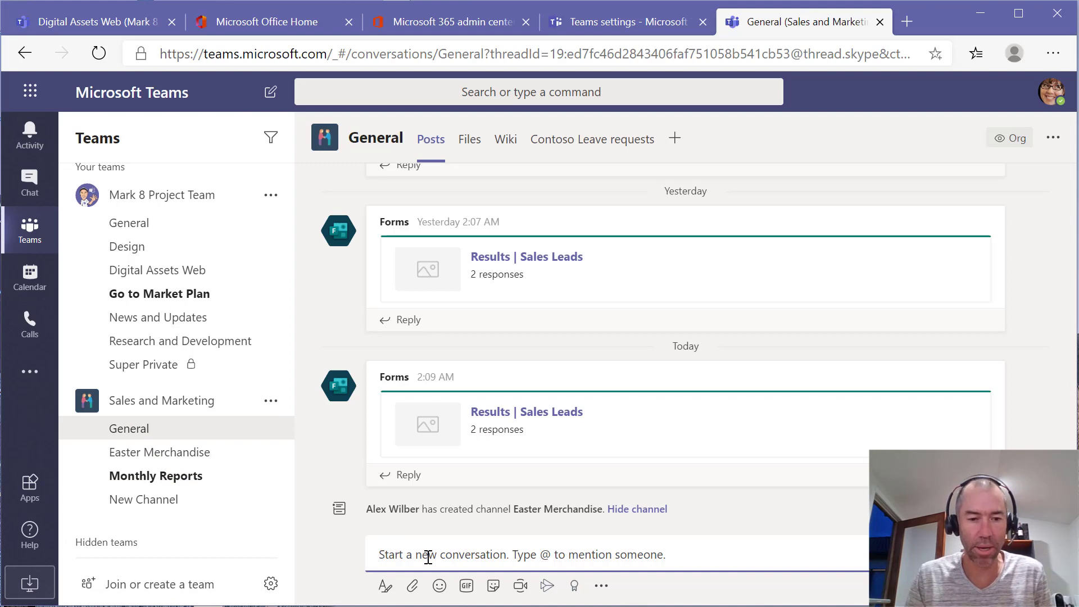
pyautogui.write('@merch')
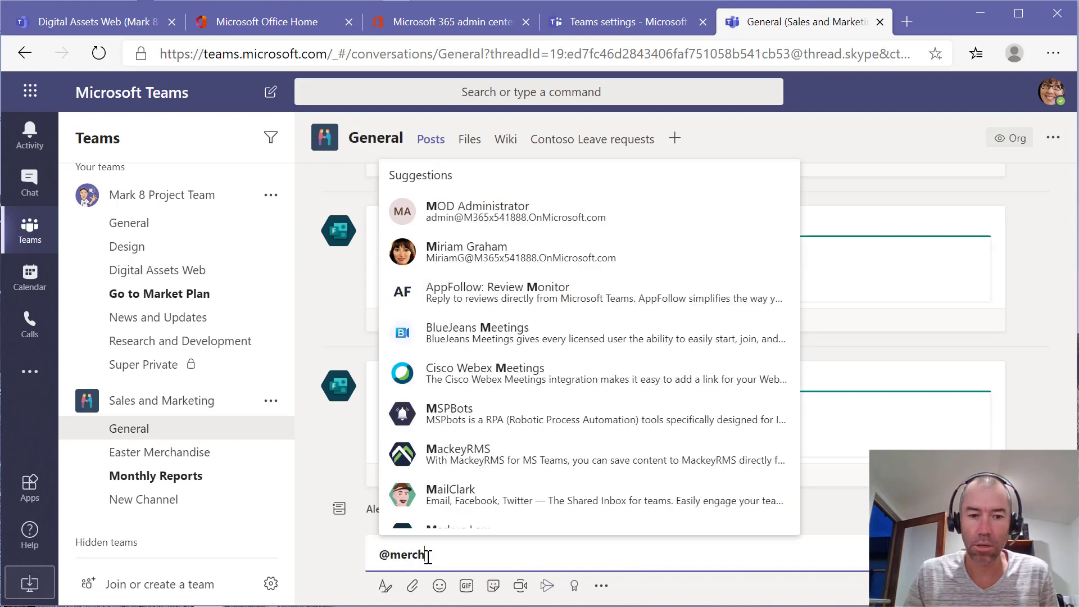
pyautogui.click(449, 512)
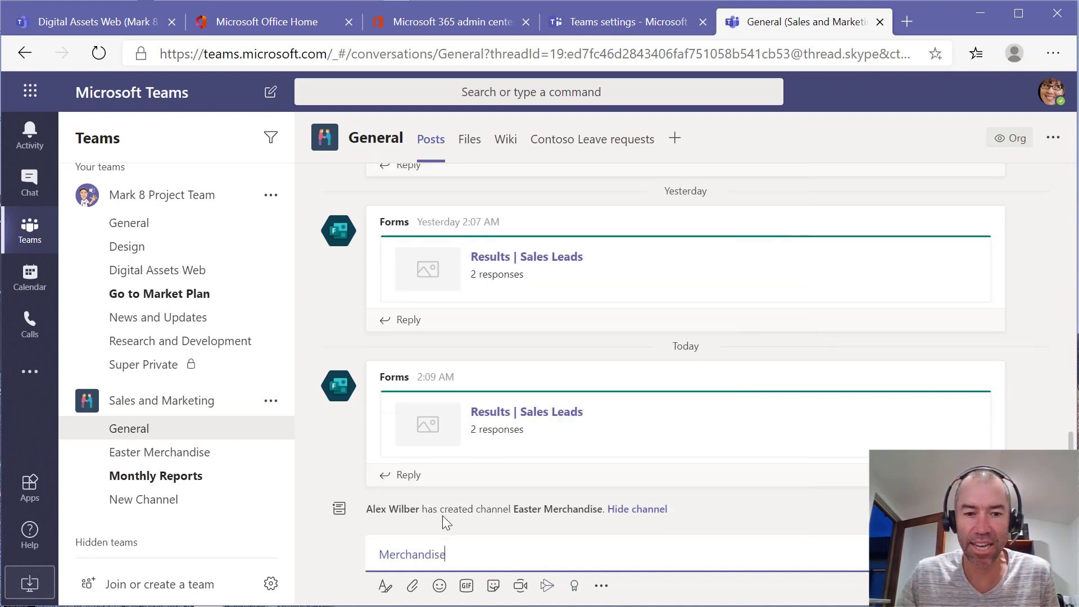
pyautogui.write('hey there, ca')
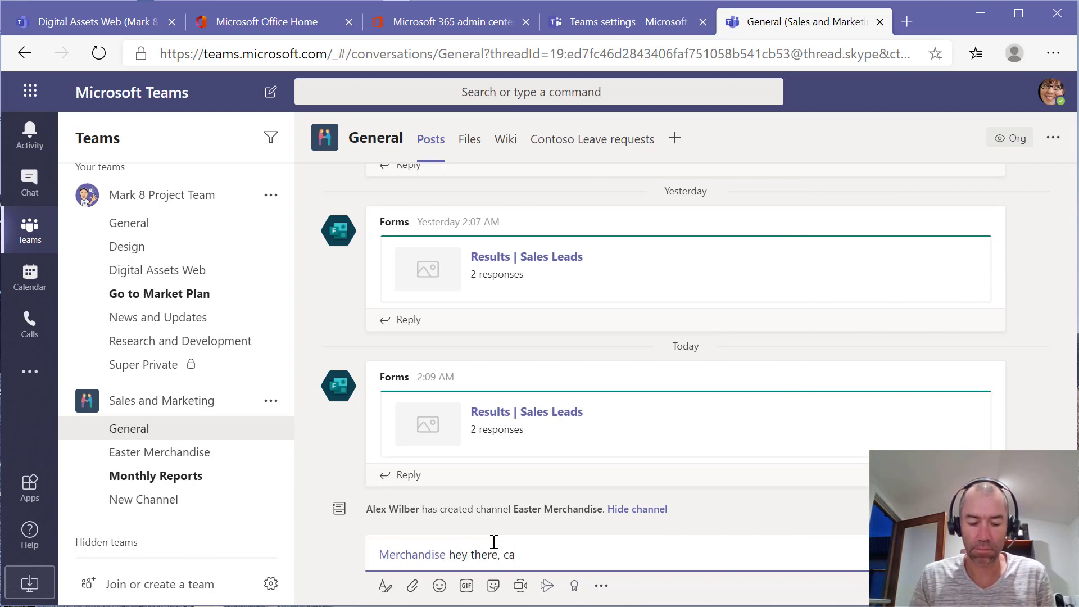
pyautogui.write('n we please ')
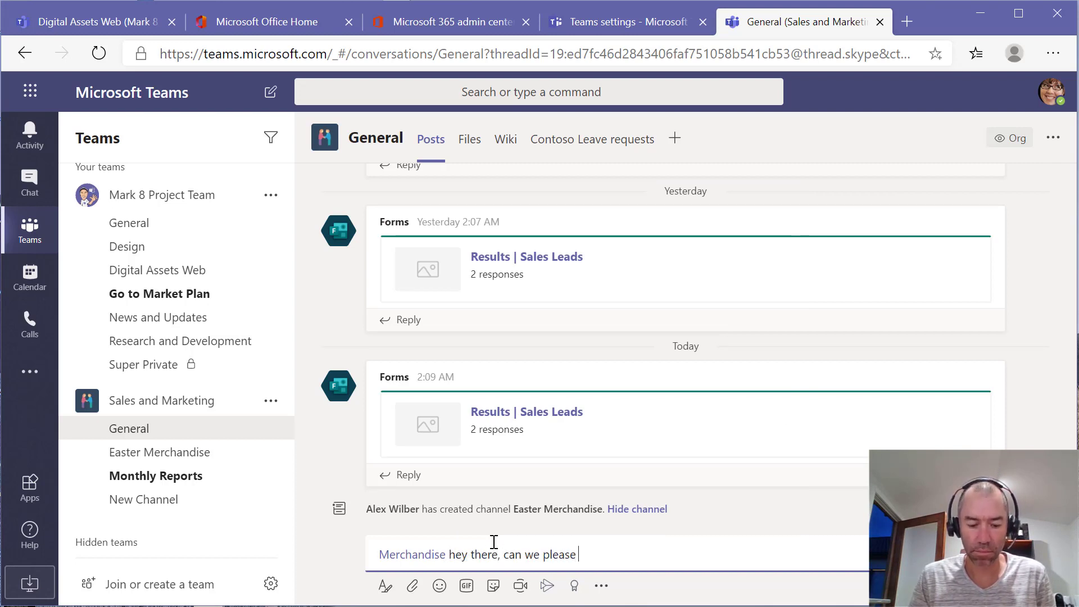
pyautogui.write('release v1')
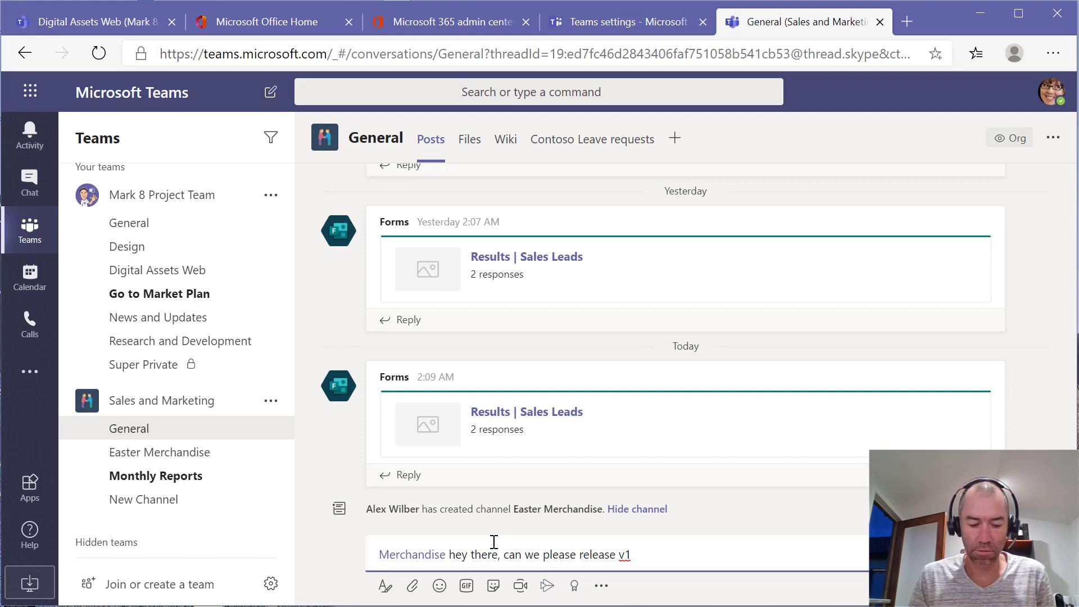
pyautogui.write('iew')
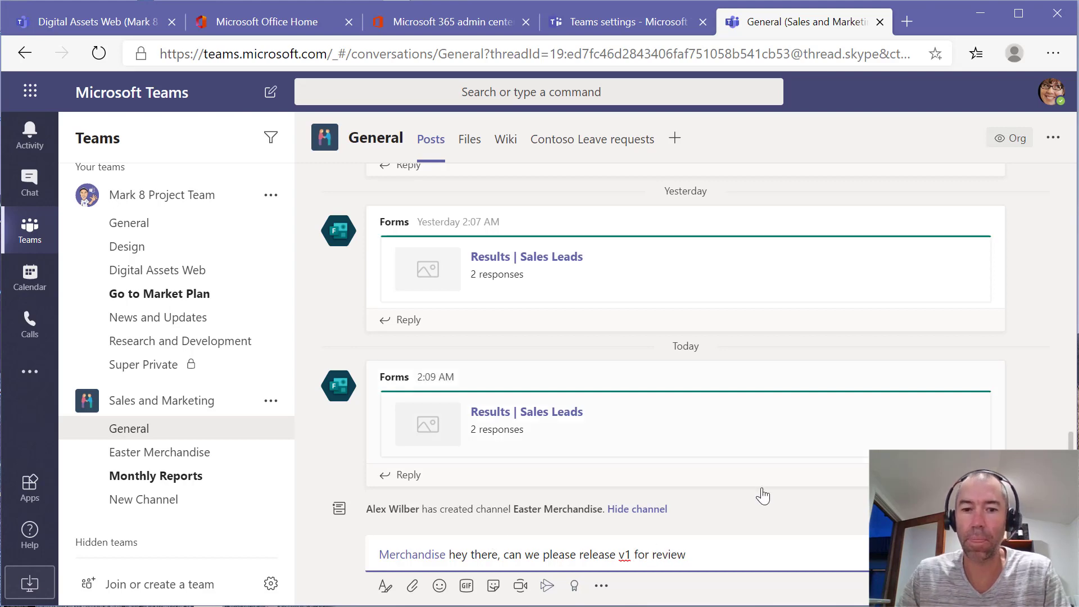
pyautogui.press('Return')
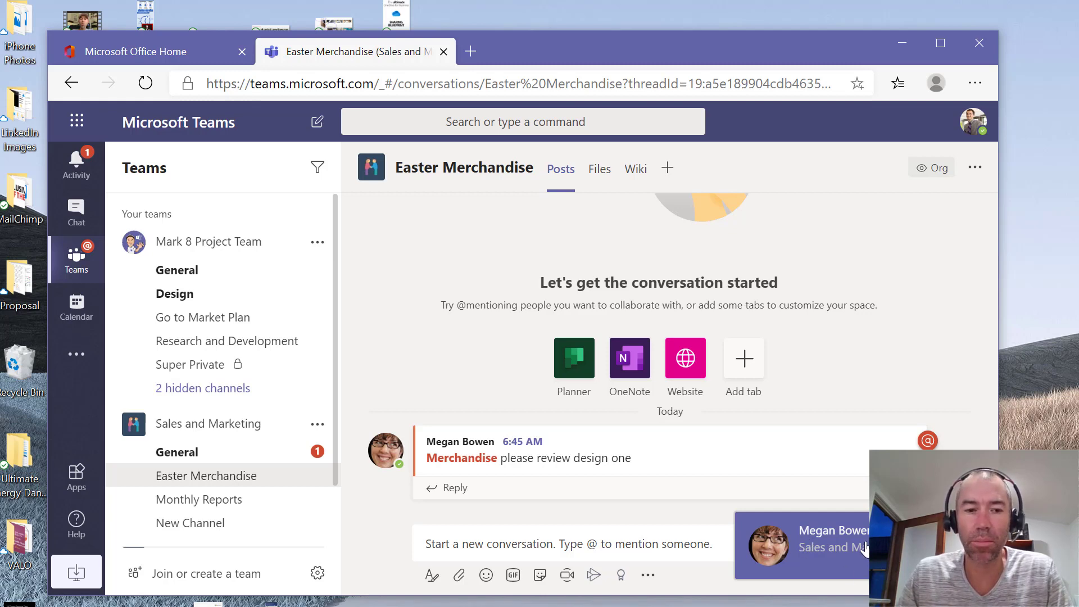
# Step: Open the Sales and Marketing General channel in the tagged member's Teams window and check the Merchandise tag mention there
pyautogui.click(182, 454)
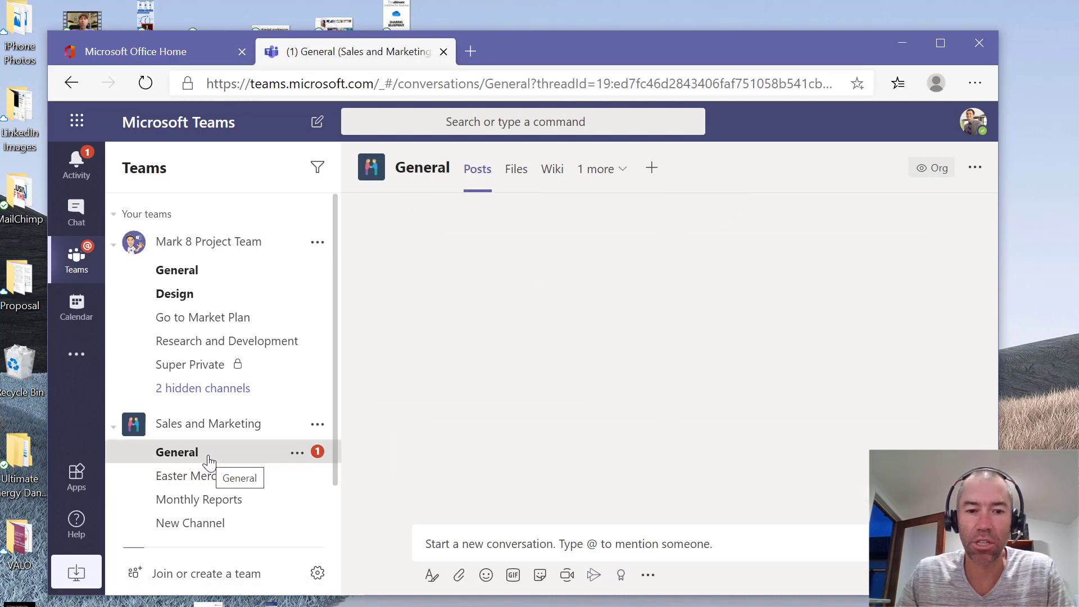
pyautogui.moveTo(463, 467)
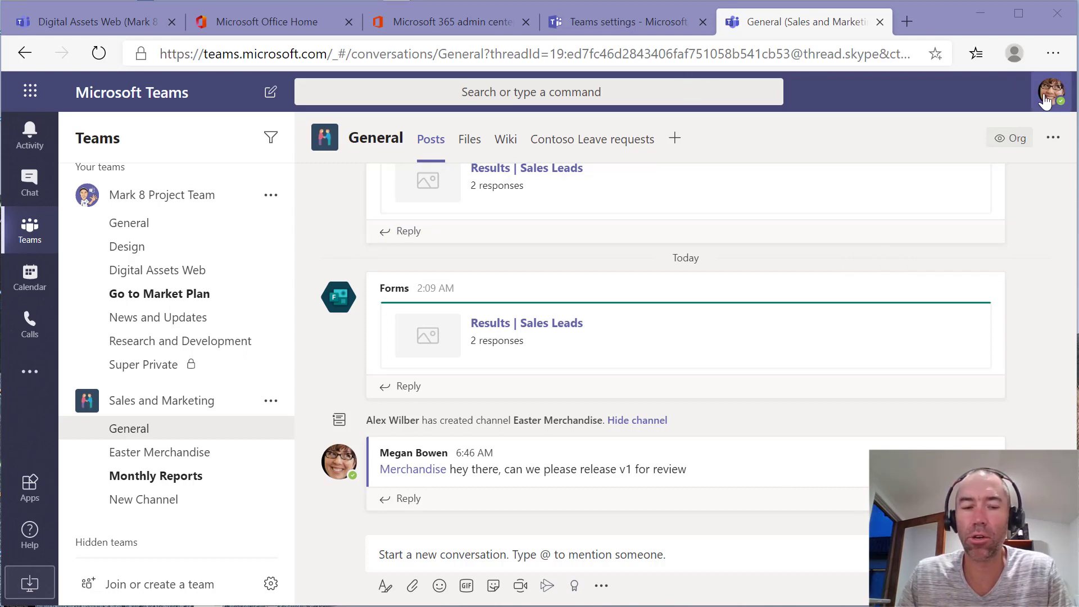
# Step: Open the Sales and Marketing team's settings and examine the options for who can add tags
pyautogui.click(270, 402)
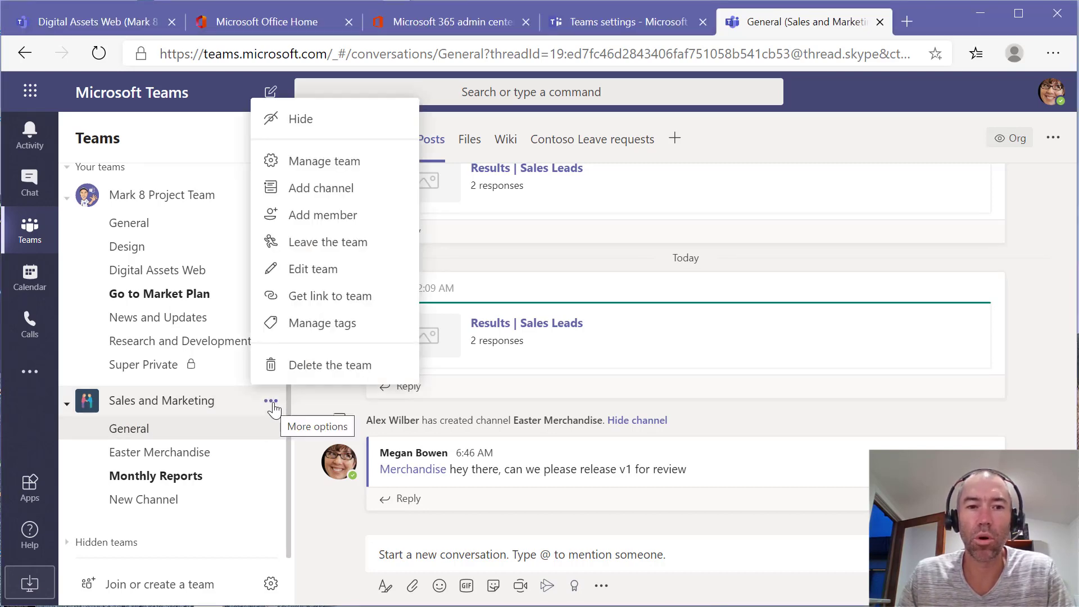
pyautogui.click(318, 162)
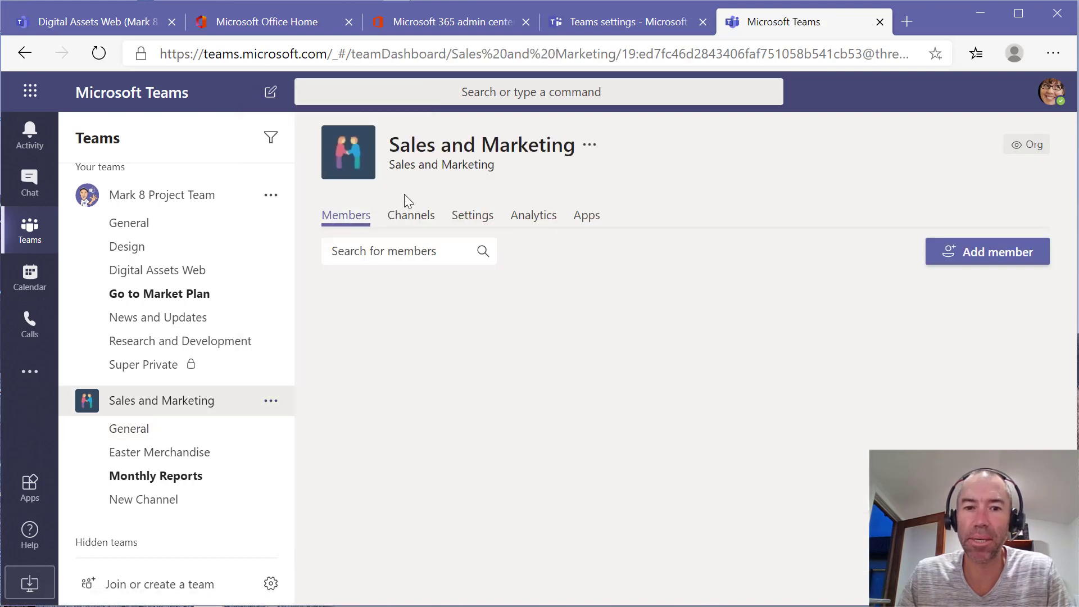
pyautogui.click(473, 215)
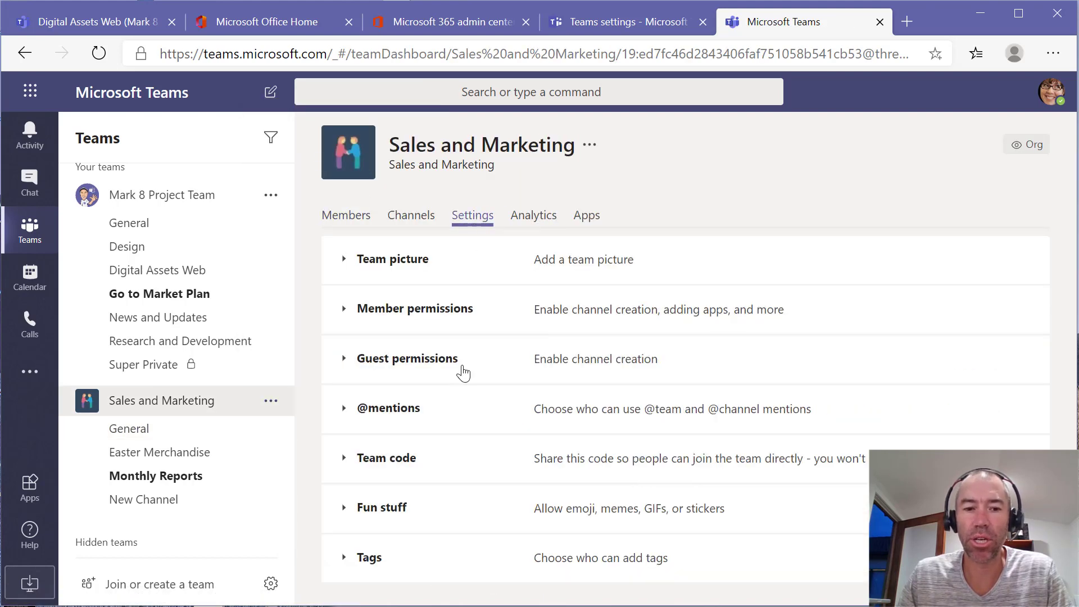
pyautogui.click(352, 563)
pyautogui.scroll(-1, 446, 513)
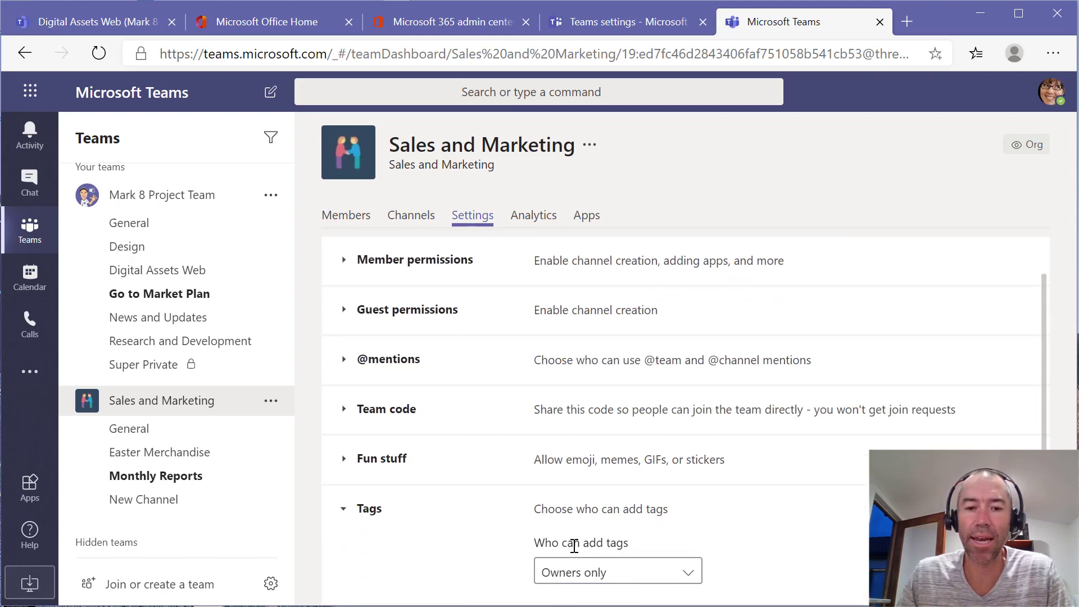
pyautogui.click(647, 576)
pyautogui.scroll(-2, 723, 494)
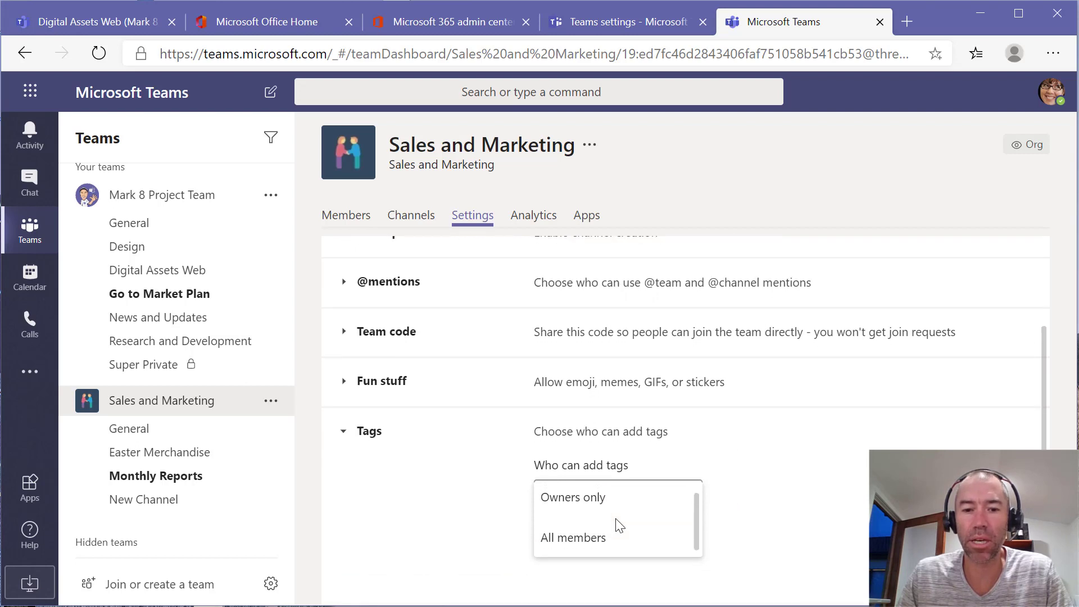
pyautogui.scroll(1, 615, 557)
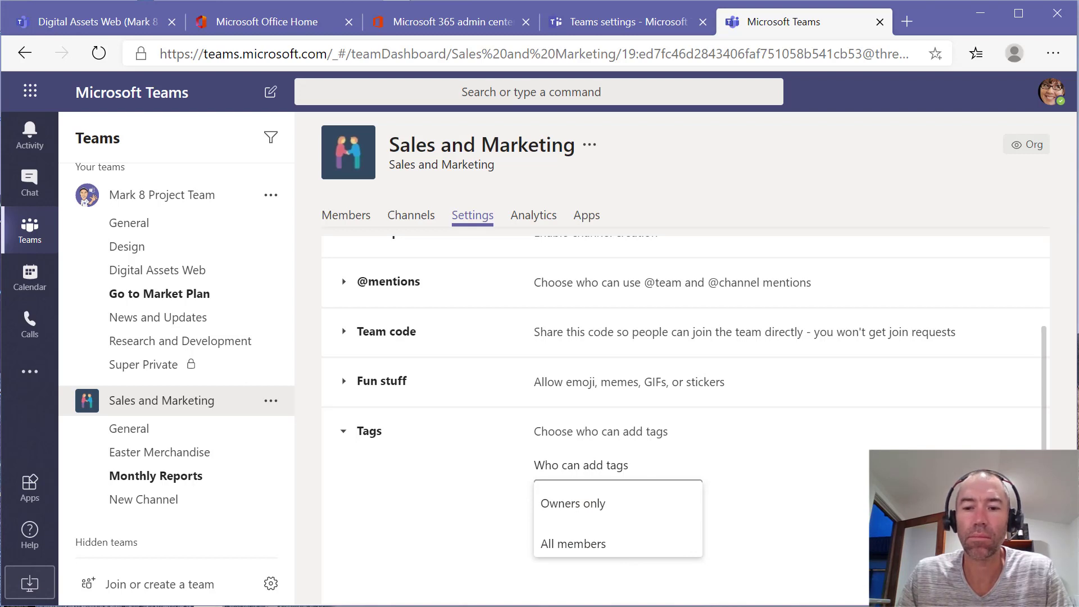
# Step: Open the Merchandise tag from the Sales and Marketing team's tag management and start a chat with its group
pyautogui.click(274, 410)
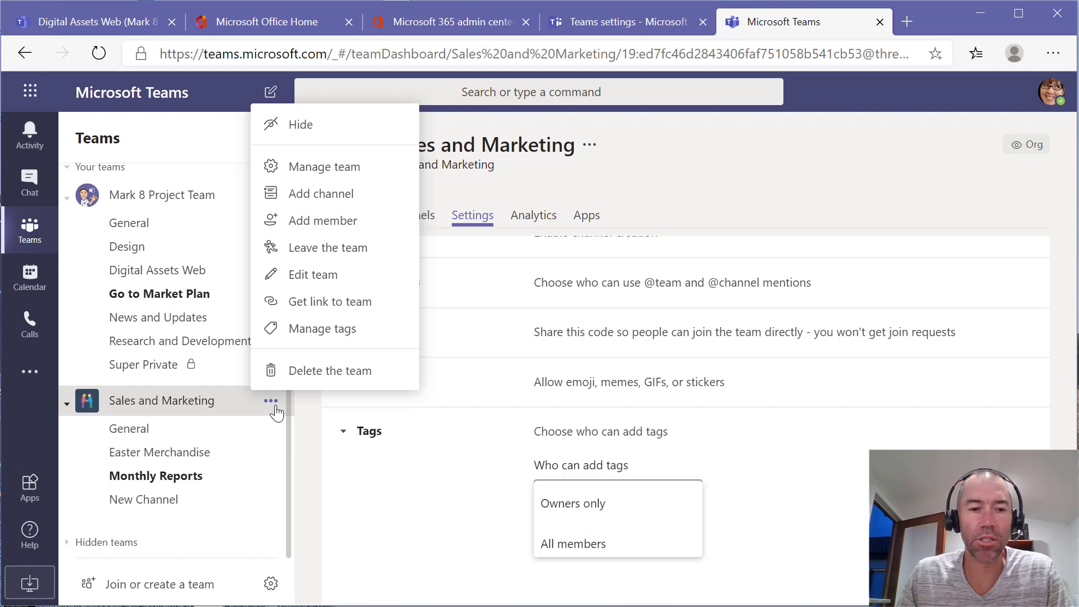
pyautogui.click(295, 331)
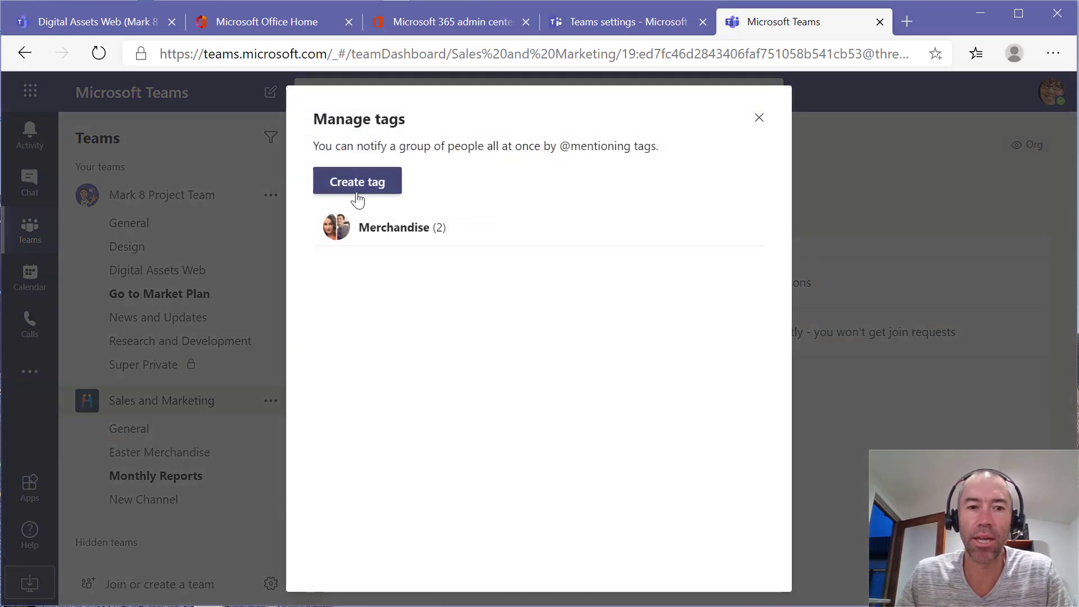
pyautogui.click(392, 237)
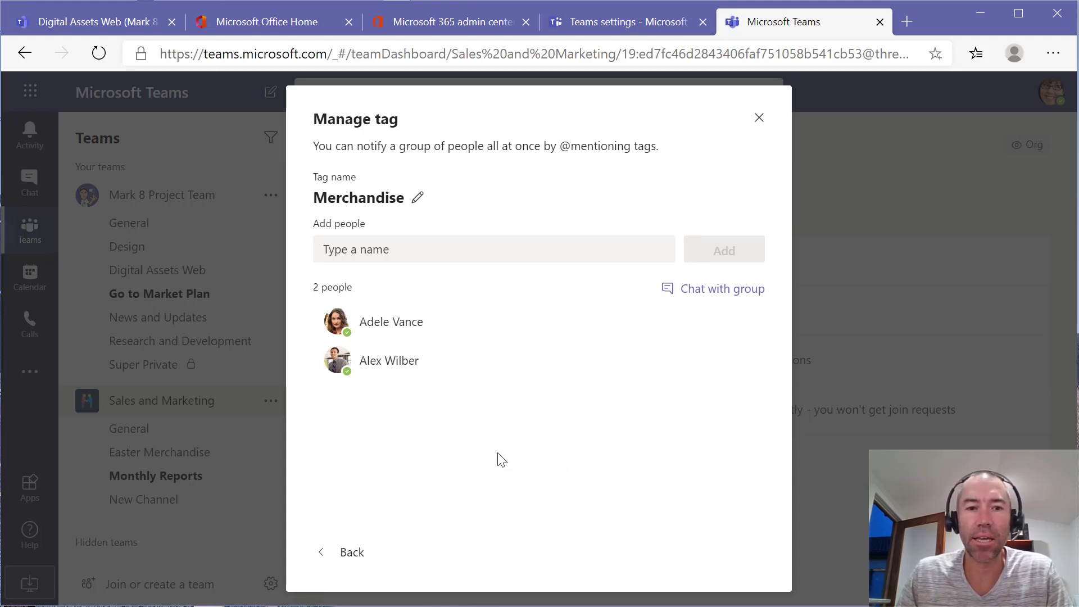
pyautogui.click(702, 293)
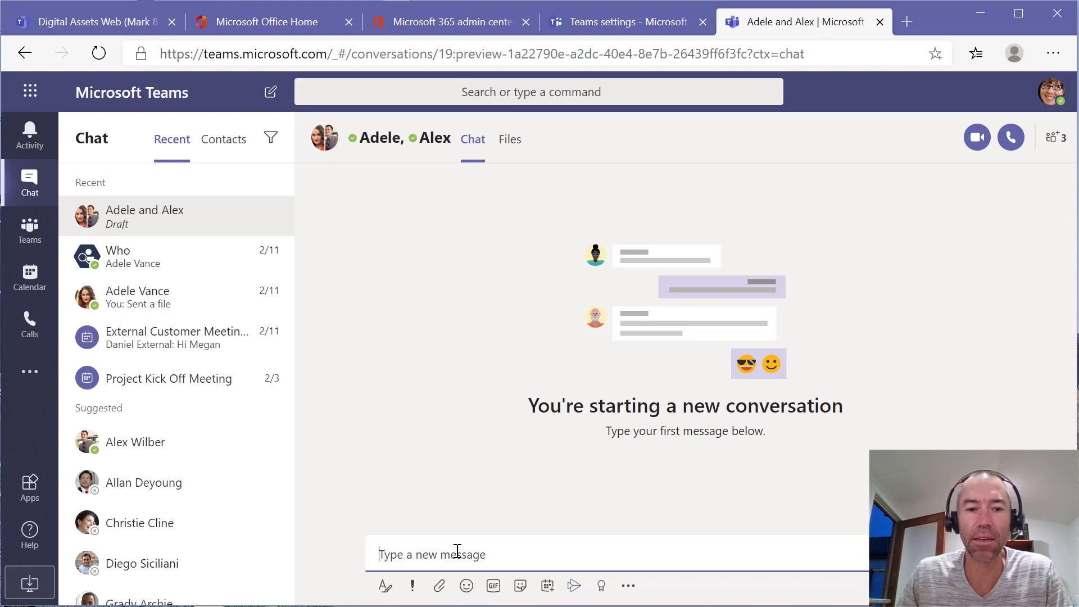
# Step: Send the message "Hey there Merchandise Tag Group" in the new group chat
pyautogui.write('Hey ther')
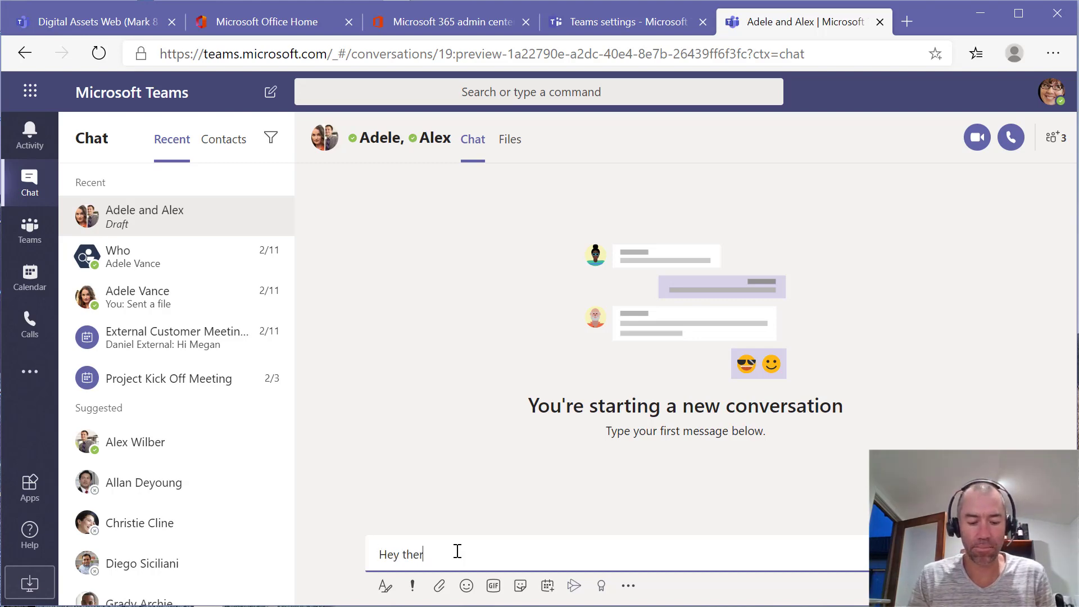
pyautogui.write('e Merghan')
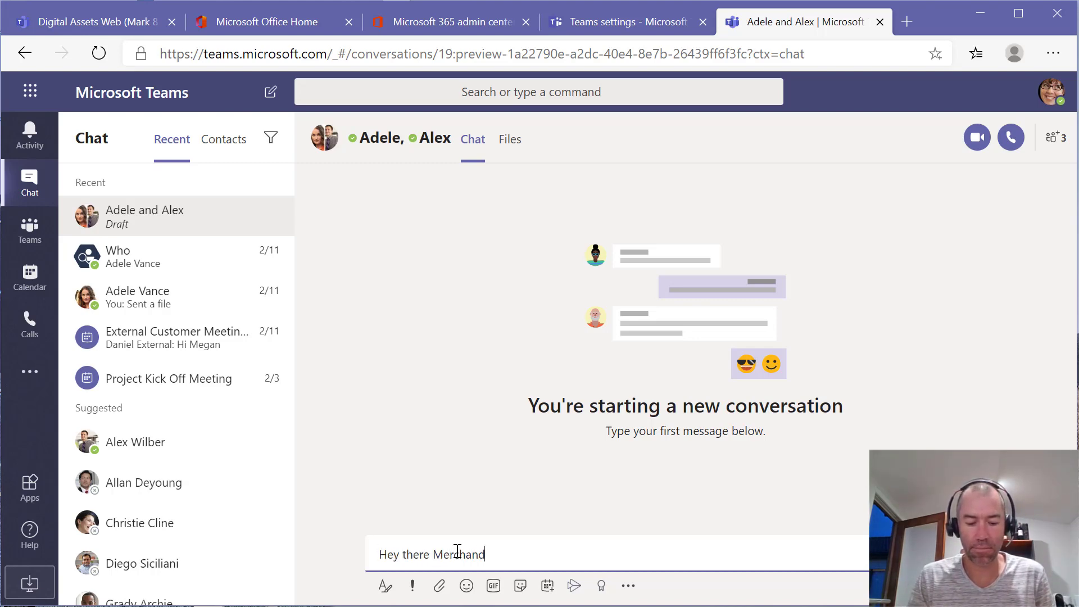
pyautogui.write('dise Tag Gro')
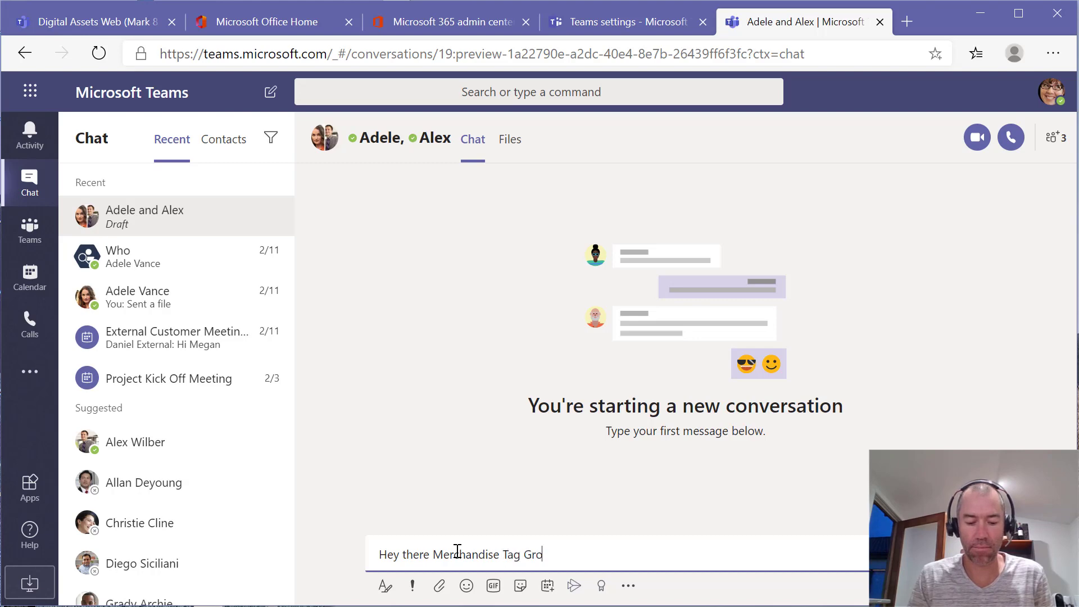
pyautogui.write('up')
pyautogui.press('Return')
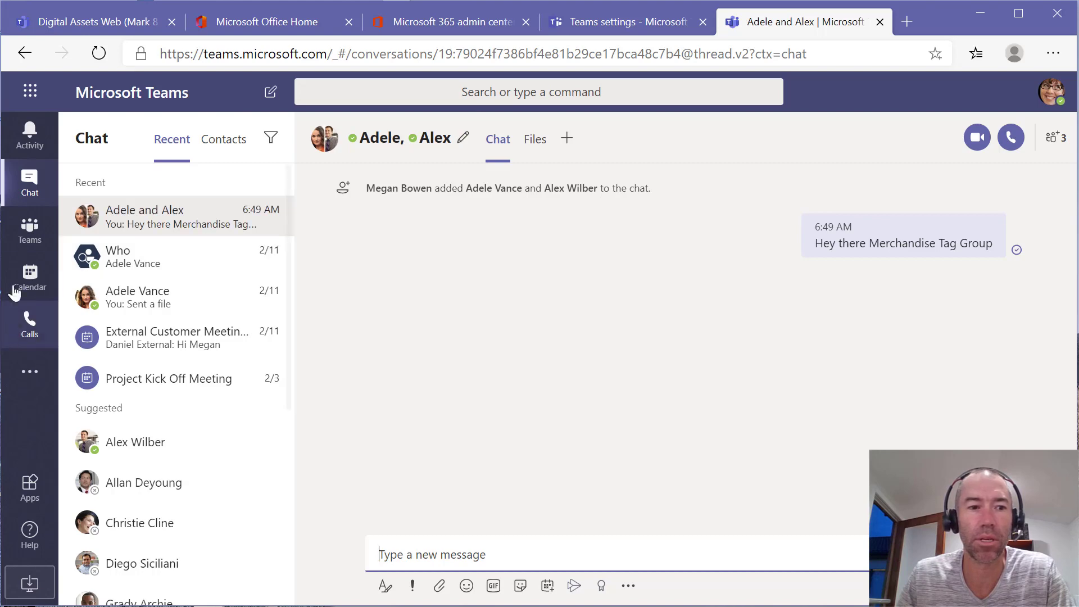
# Step: Return to the General channel, view the Merchandise tag's members from its mention in the post, and close the tag details
pyautogui.hotkey('ctrl', 'shift', '3')
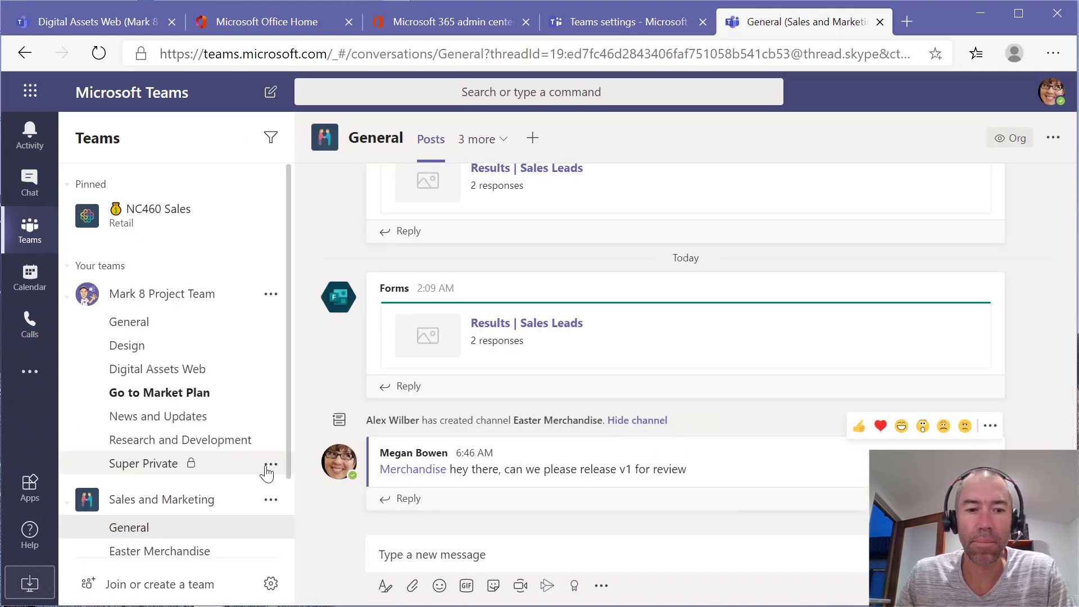
pyautogui.moveTo(423, 478)
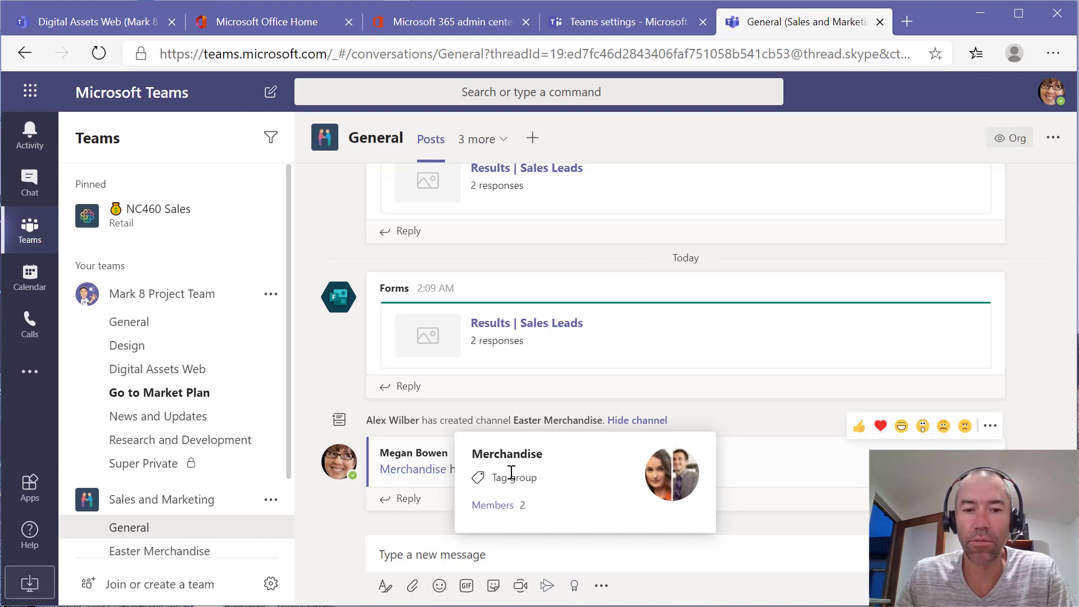
pyautogui.click(494, 506)
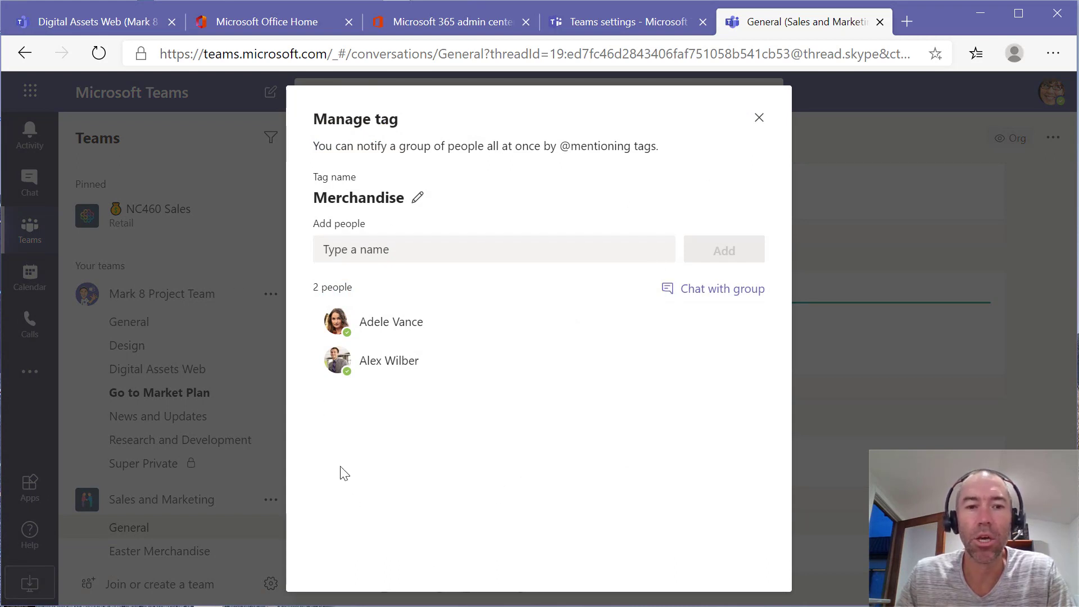
pyautogui.click(757, 119)
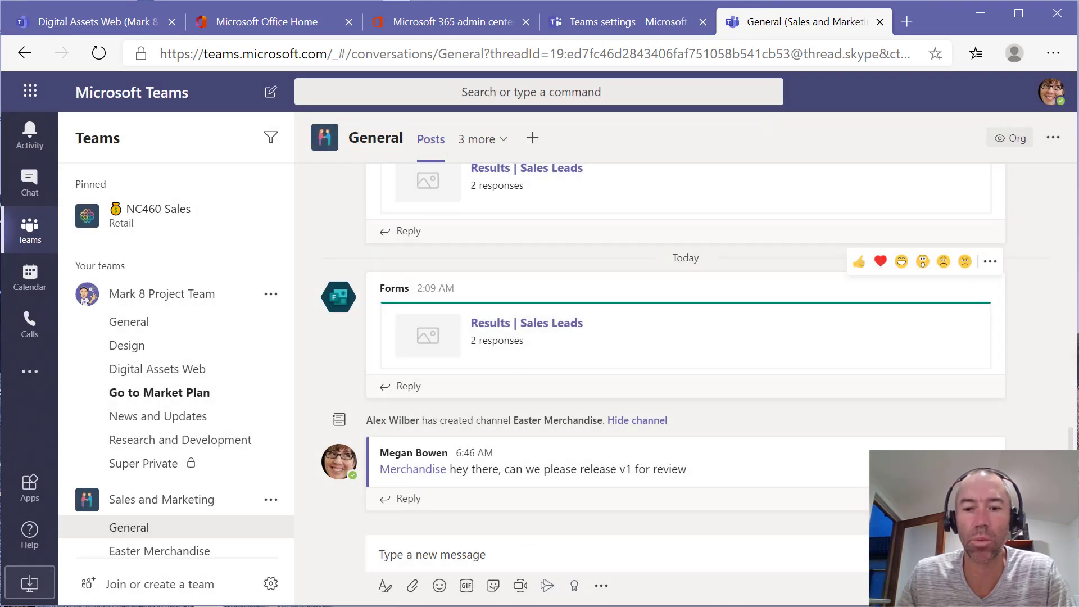